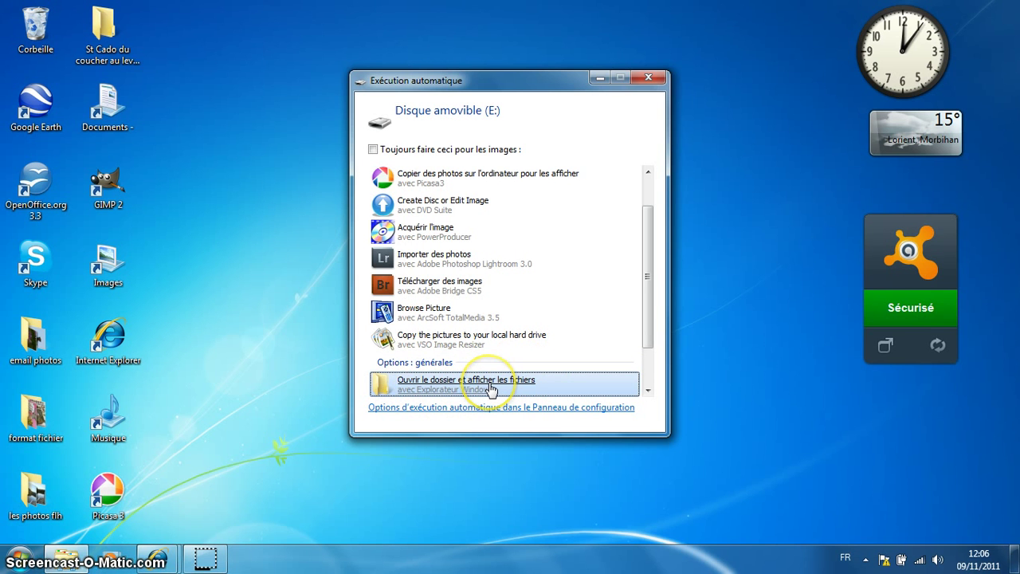
Browse the files of removable disk E: and open the 103_0411 folder inside DCIM.
click(489, 383)
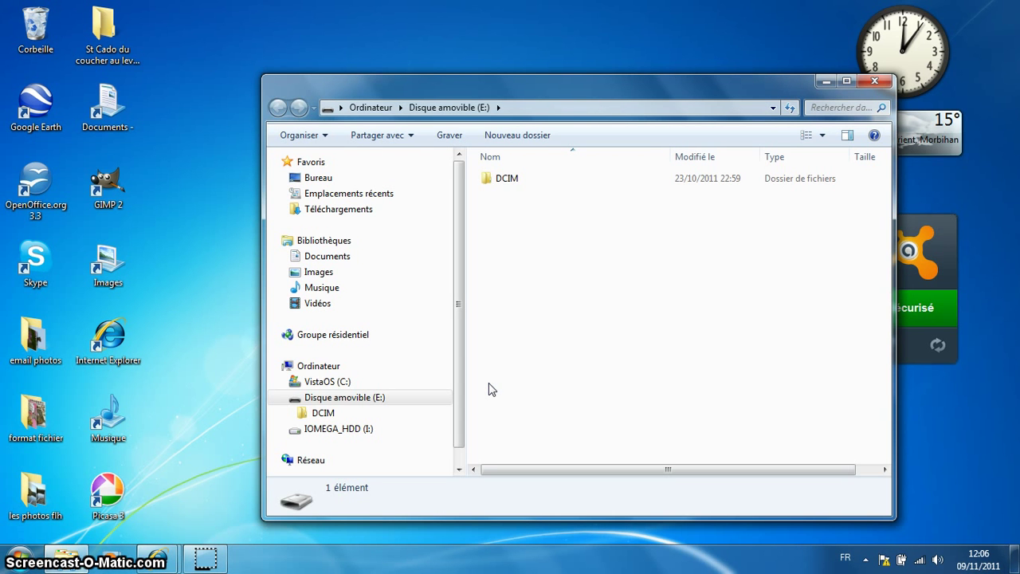
double_click(487, 178)
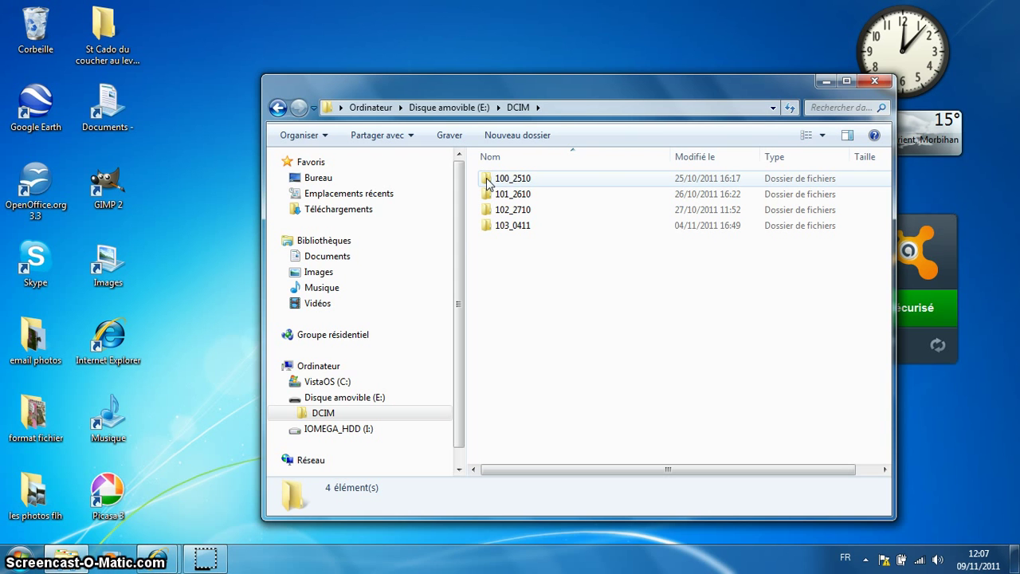
double_click(494, 227)
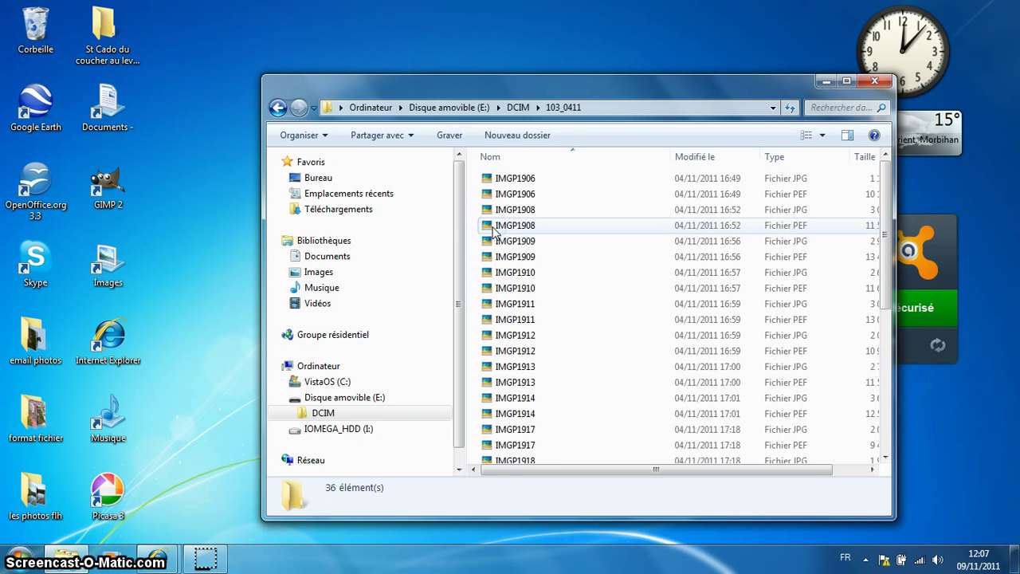
Move the 103_0411 folder window higher on the desktop and show its files as large icons.
click(651, 96)
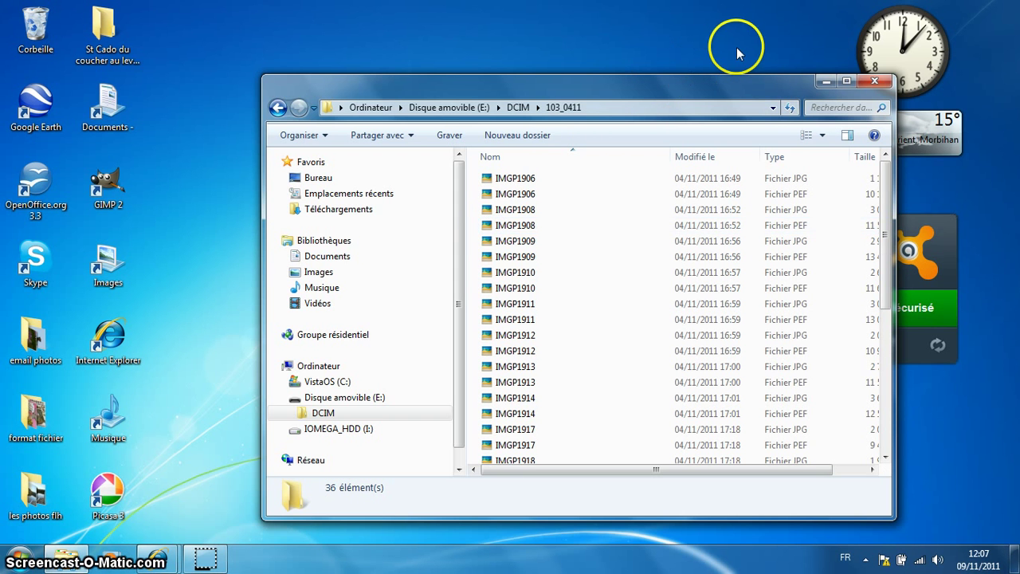
drag(741, 91, 769, 38)
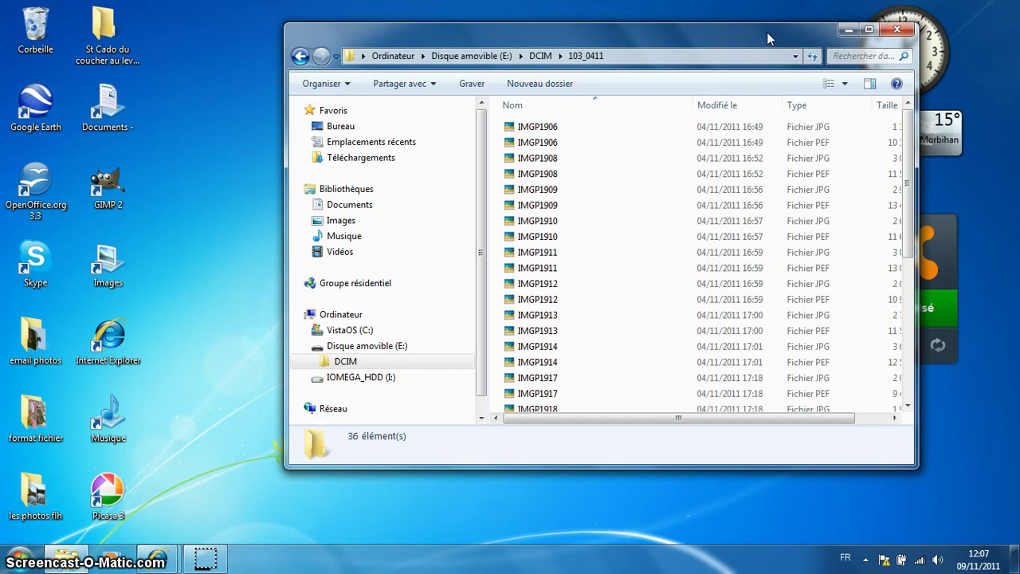
click(845, 87)
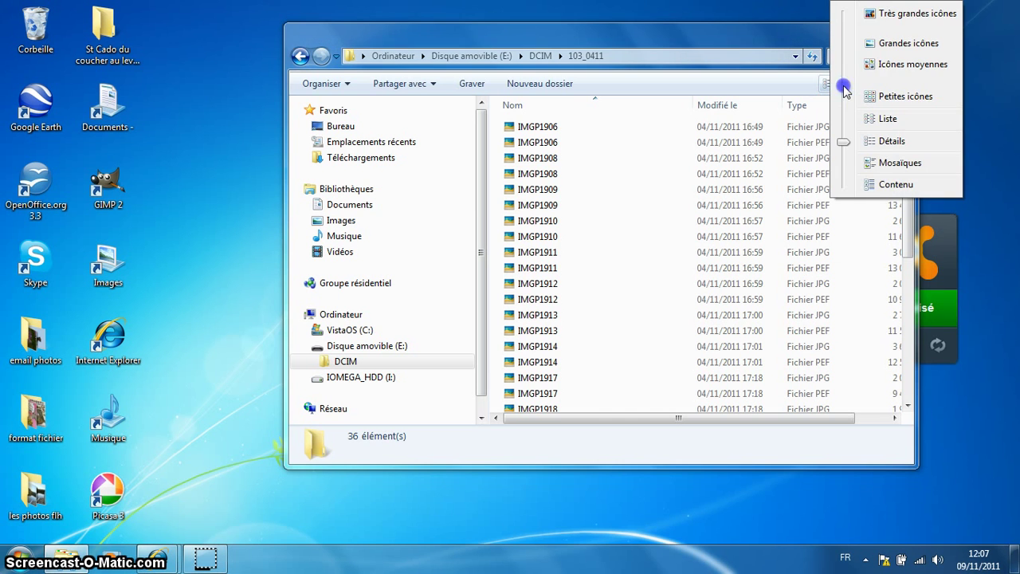
click(904, 44)
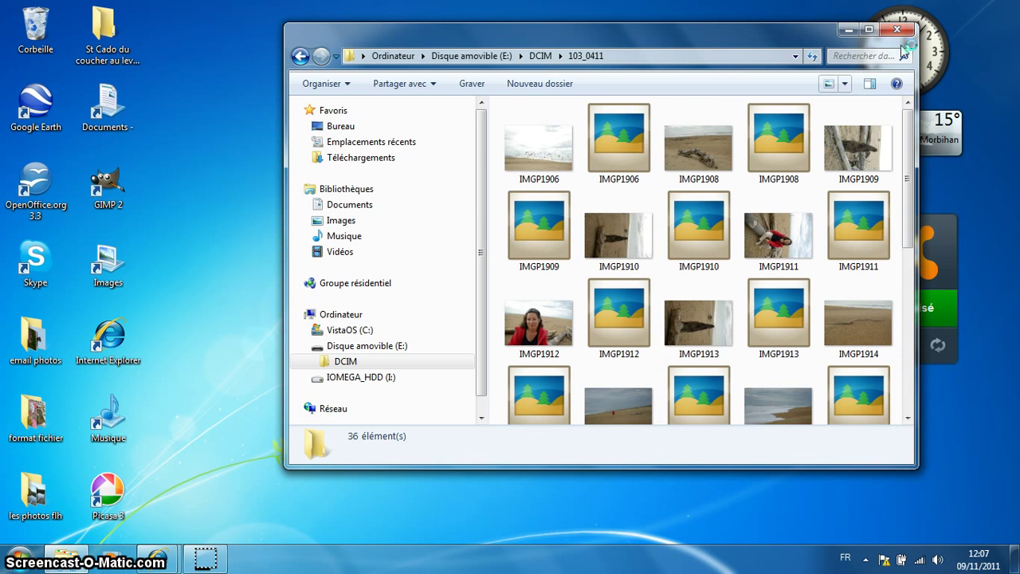
Try the very large icons view on the photos and return to large icons.
click(845, 86)
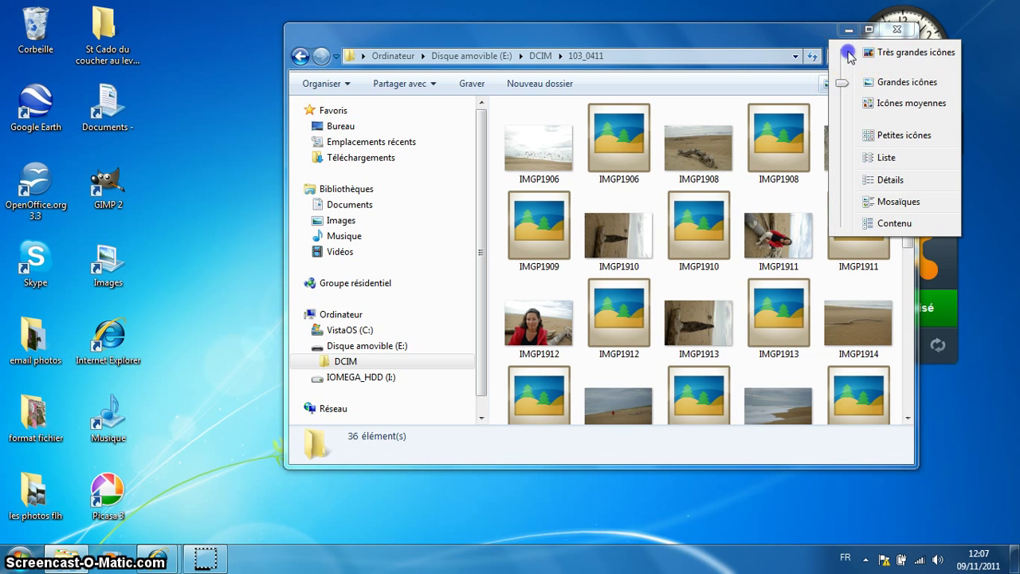
click(874, 54)
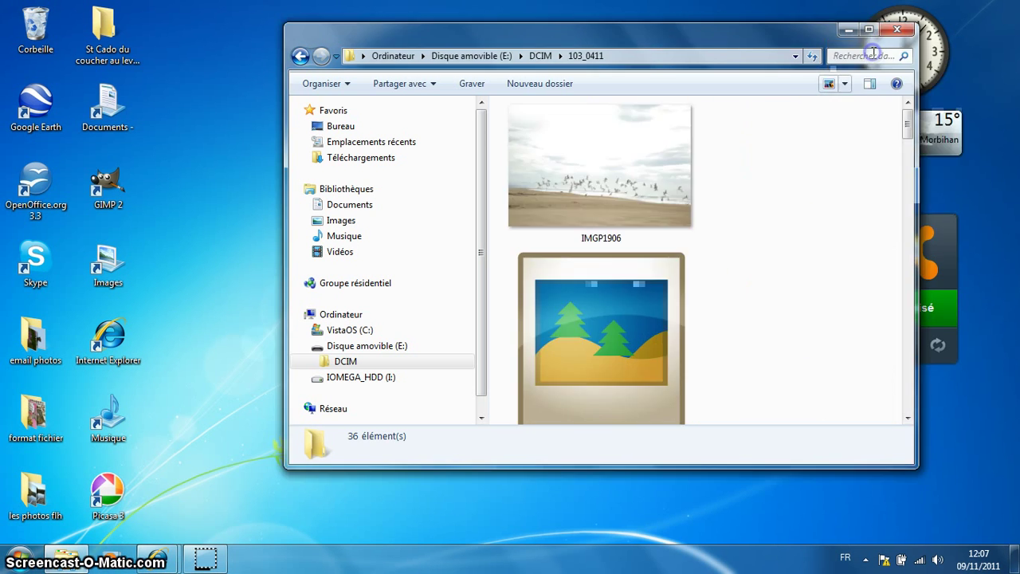
click(844, 85)
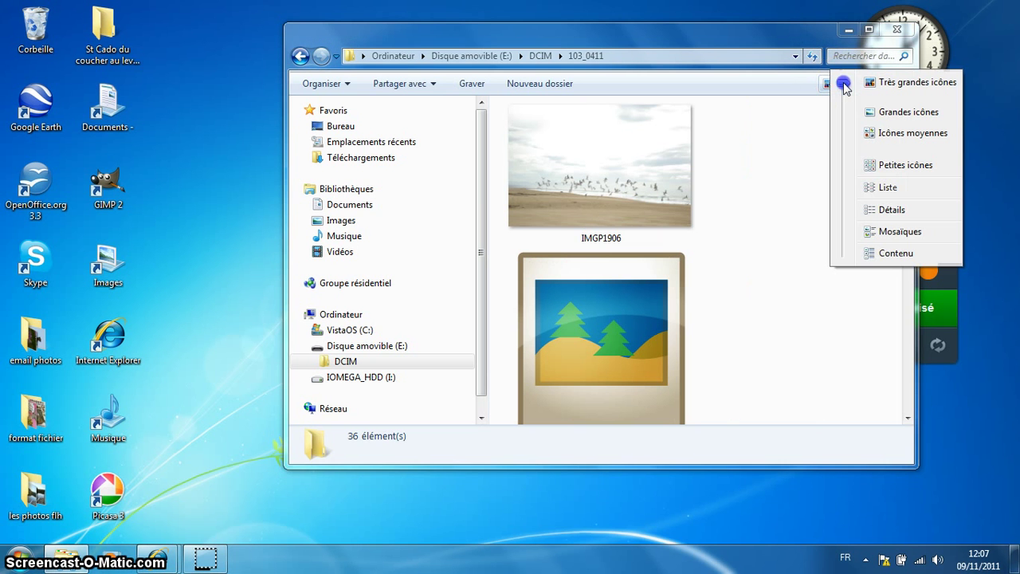
click(886, 114)
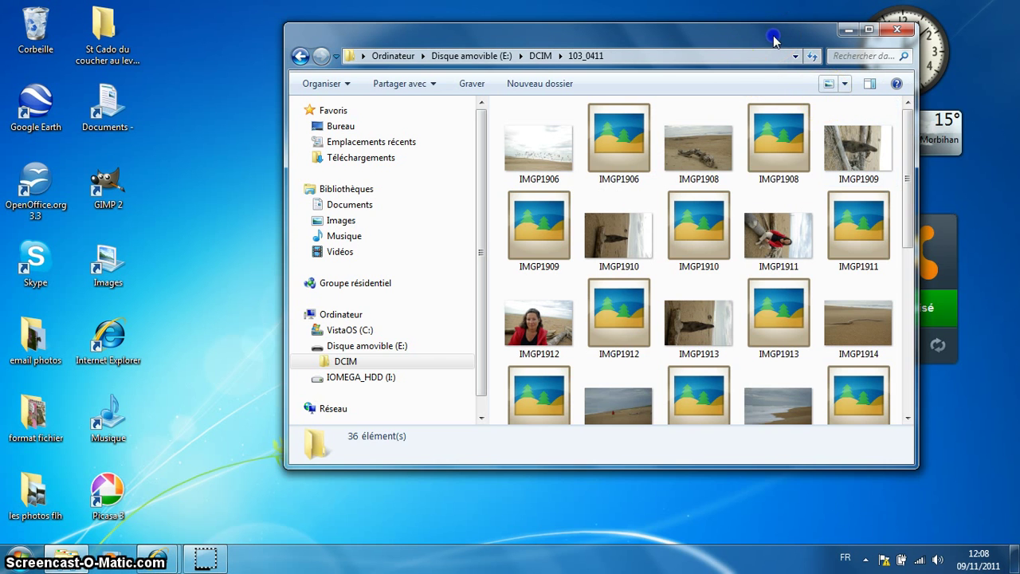
Narrow the 103_0411 window to the right-hand part of the desktop and extend it up to the screen's upper edge.
drag(774, 40, 798, 47)
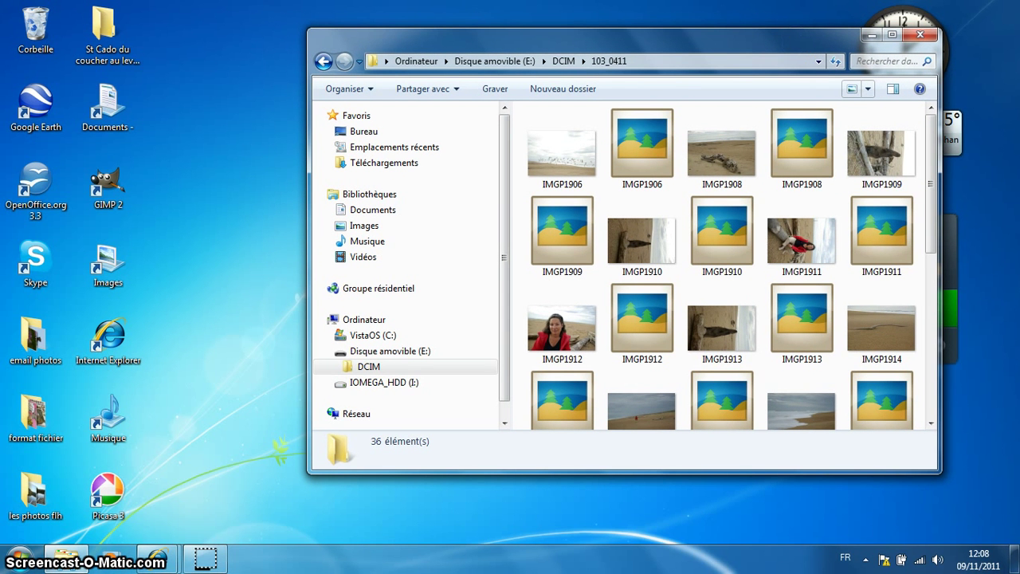
click(312, 30)
drag(311, 30, 540, 41)
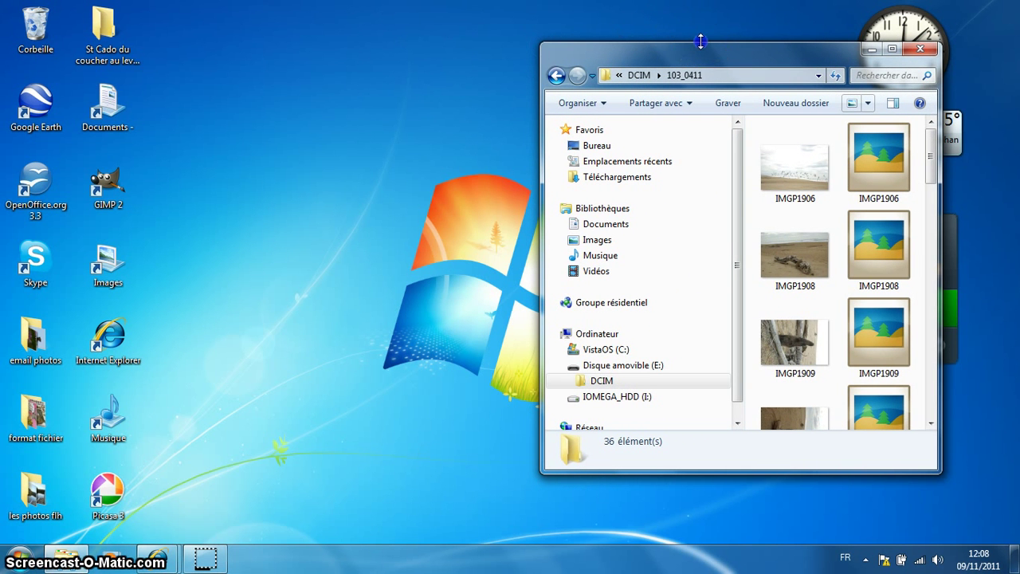
drag(700, 41, 701, 1)
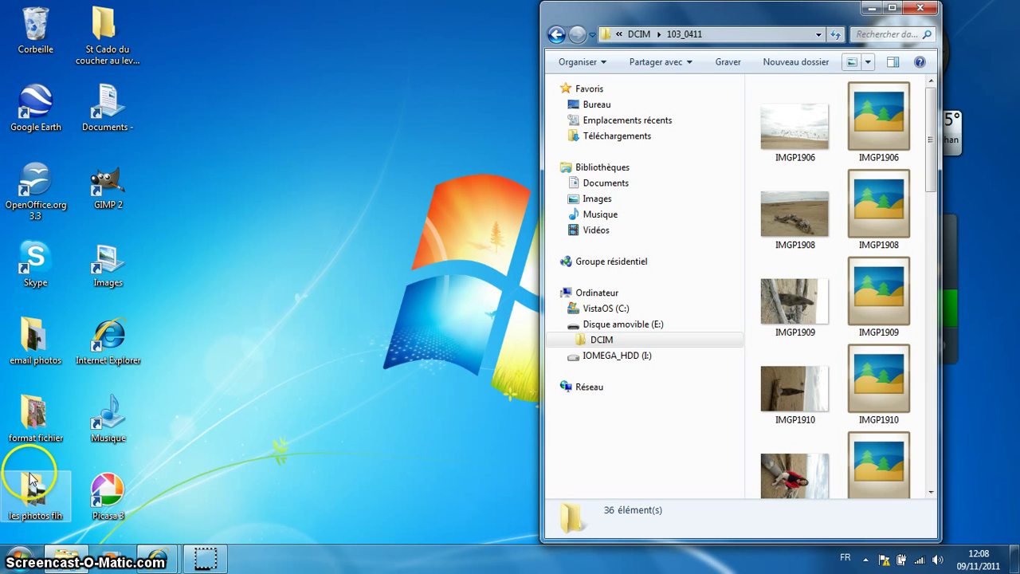
Open the Images library in a second window, place it beside the 103_0411 window and stretch it to nearly full screen height.
click(22, 563)
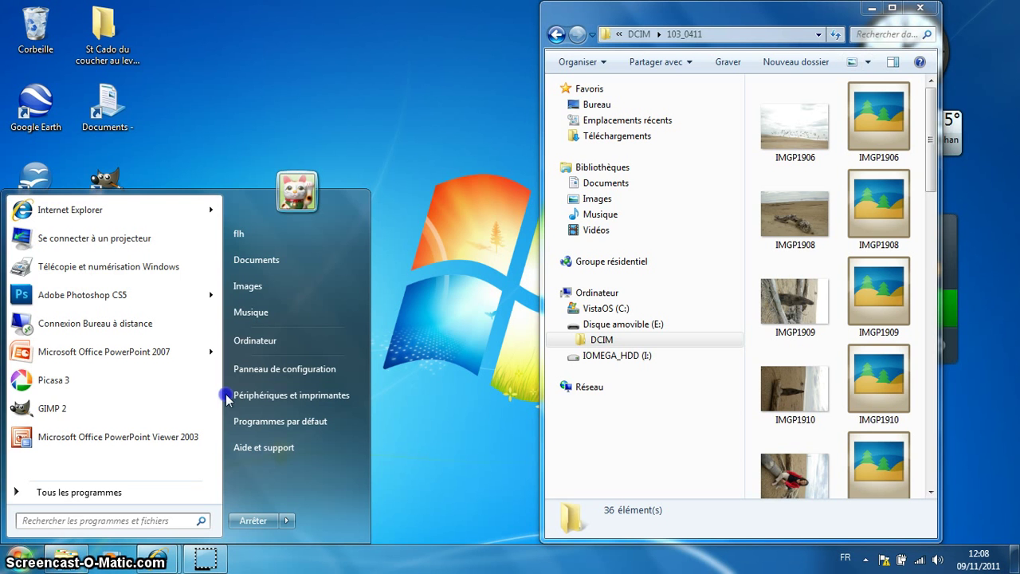
click(257, 286)
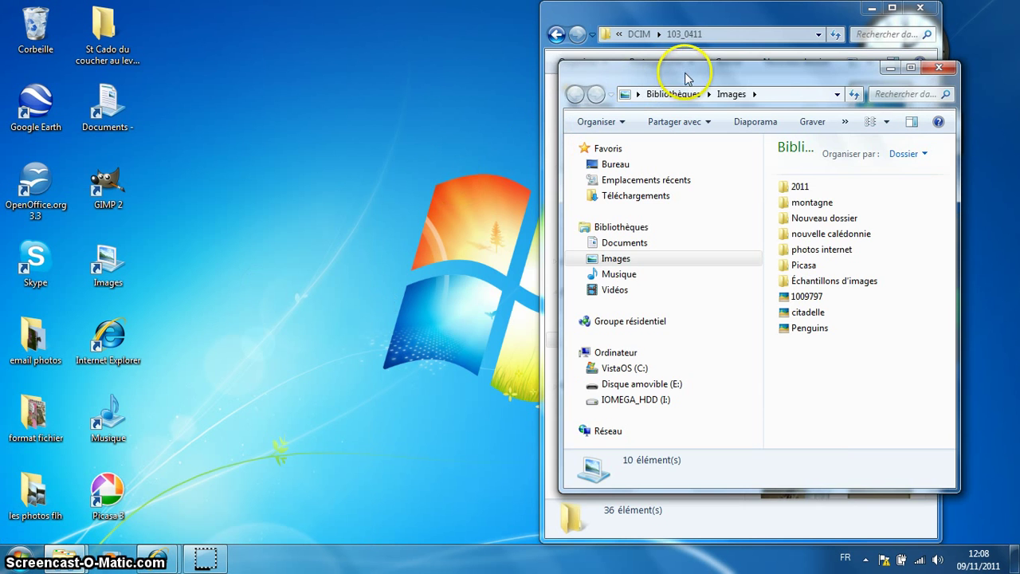
drag(685, 75, 660, 82)
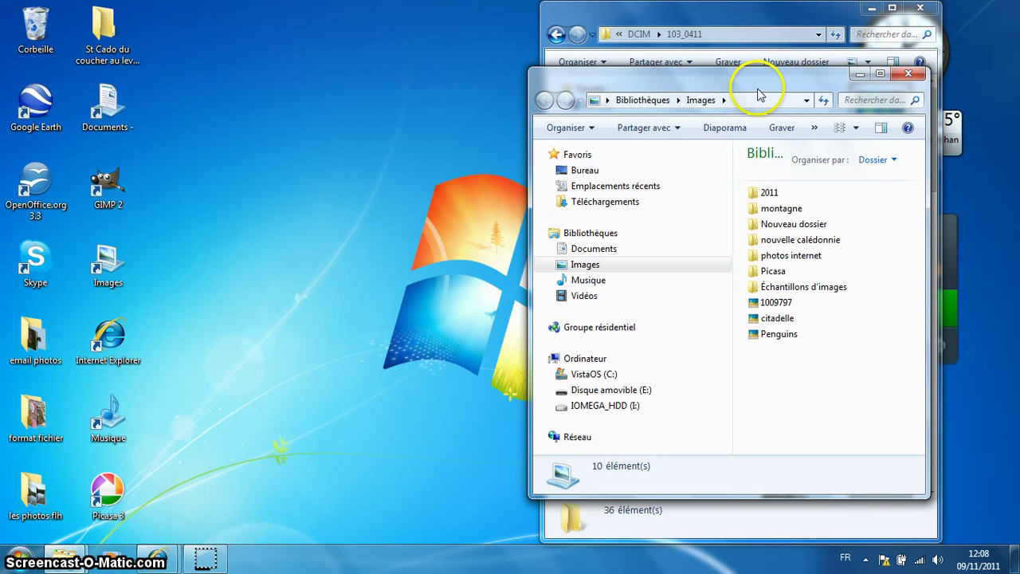
drag(757, 82, 256, 42)
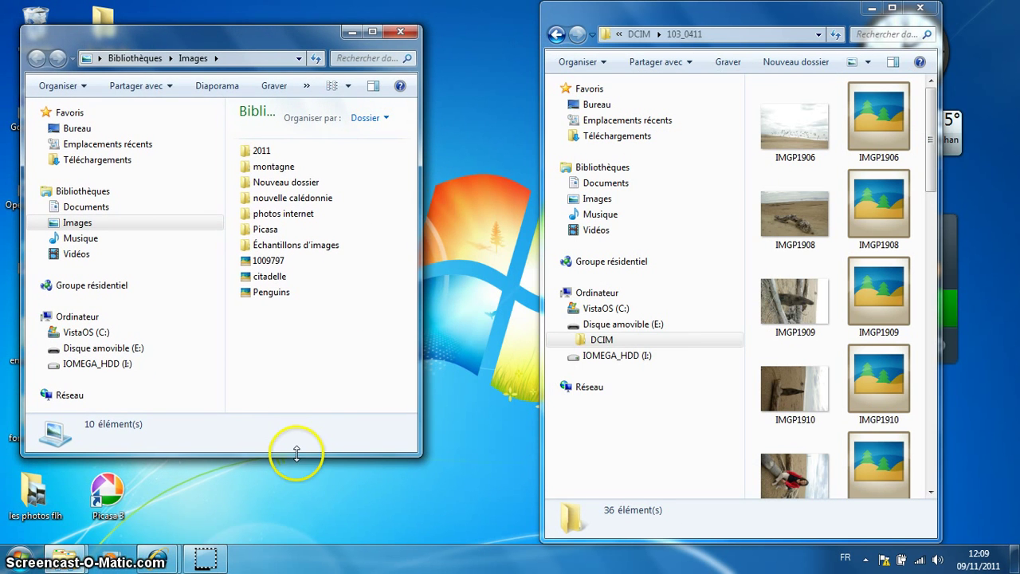
drag(292, 453, 285, 541)
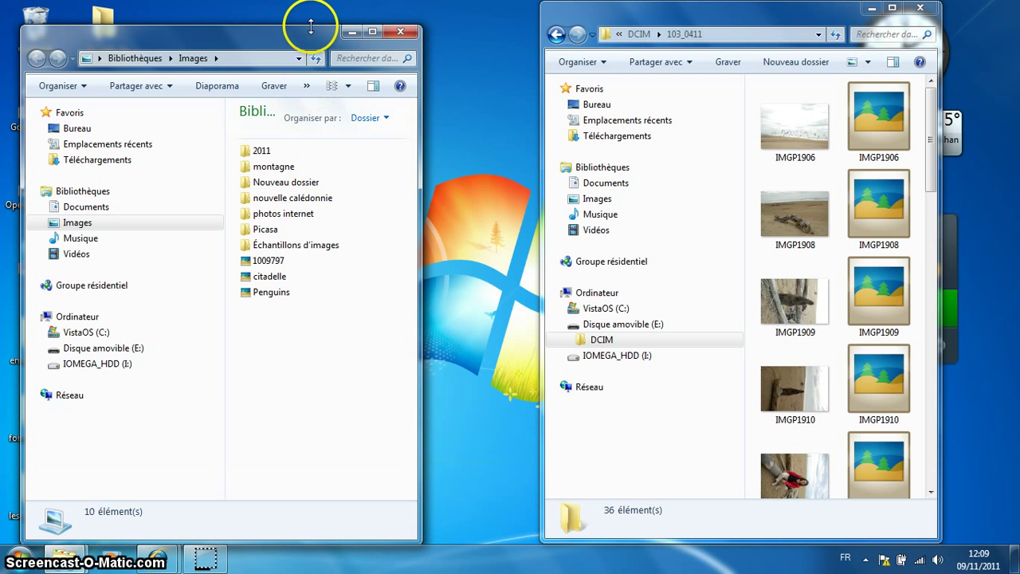
drag(311, 26, 315, 8)
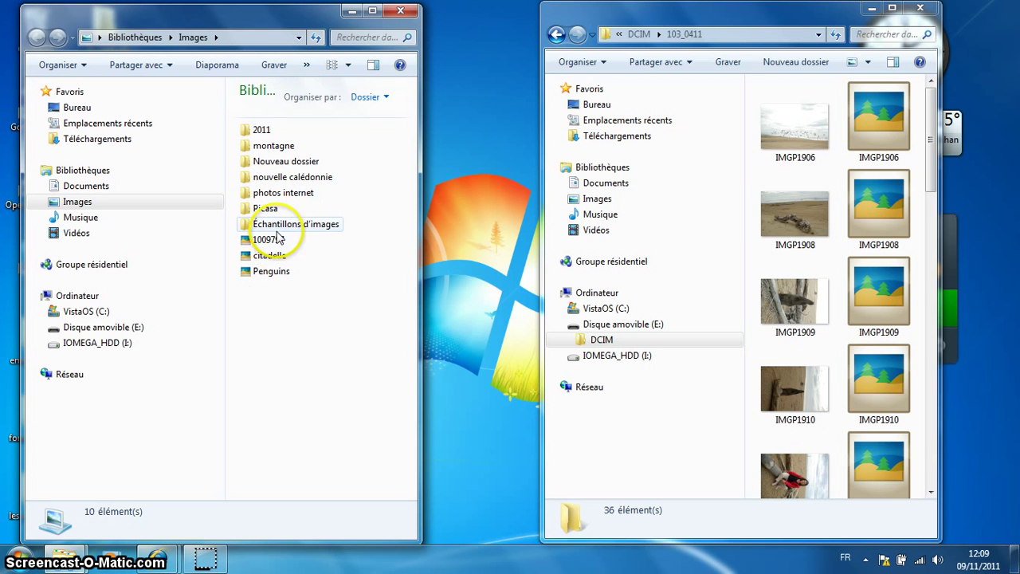
Delete the existing 2011 folder from the Images library.
click(265, 133)
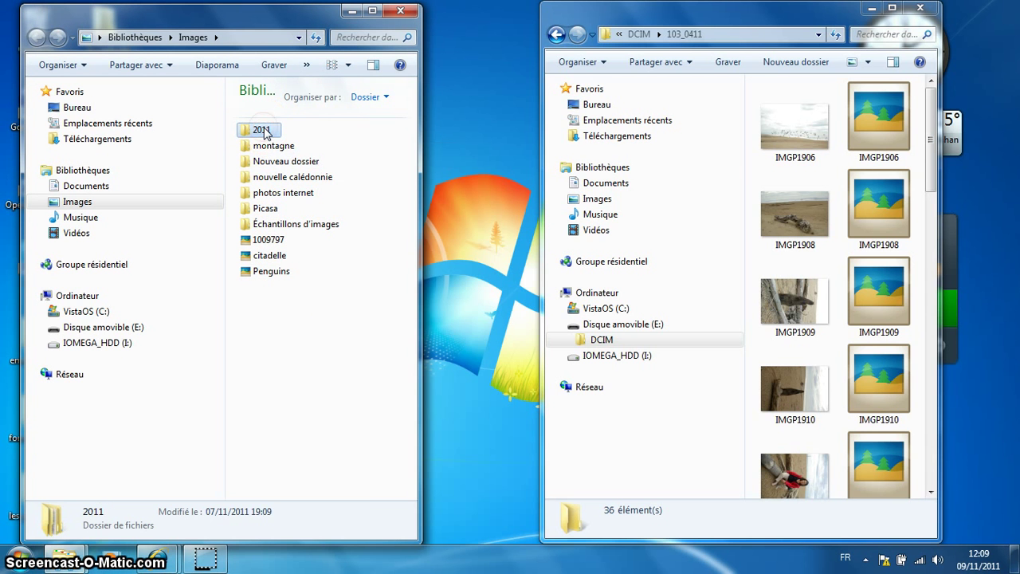
right_click(265, 133)
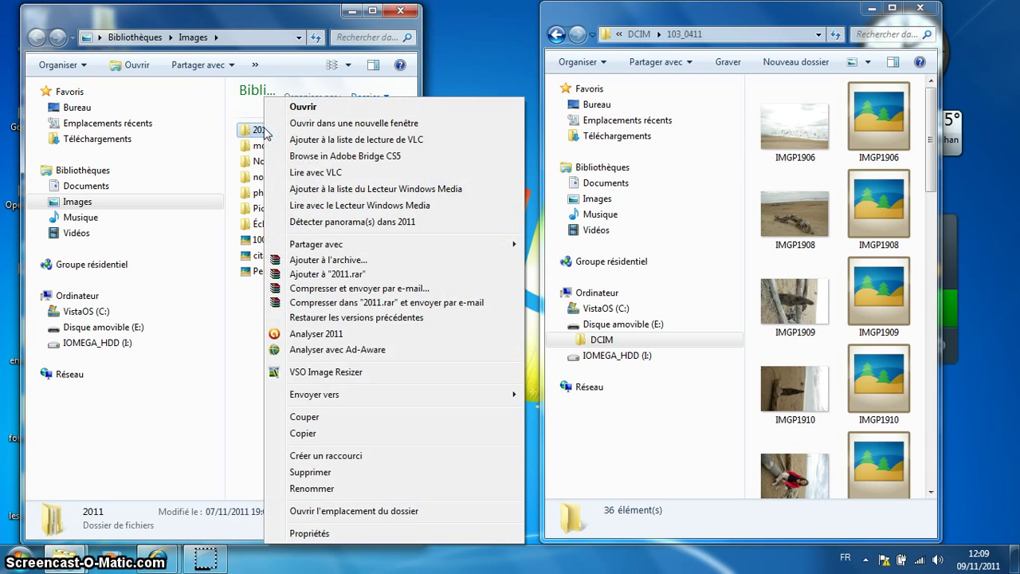
click(316, 472)
click(566, 340)
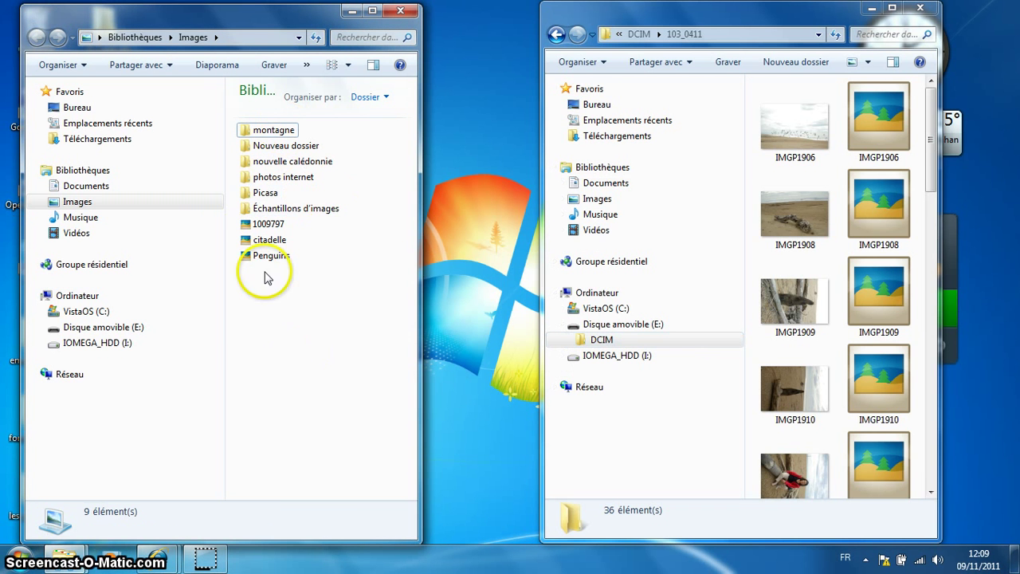
Create a new folder named 2011 in the Images library.
click(255, 330)
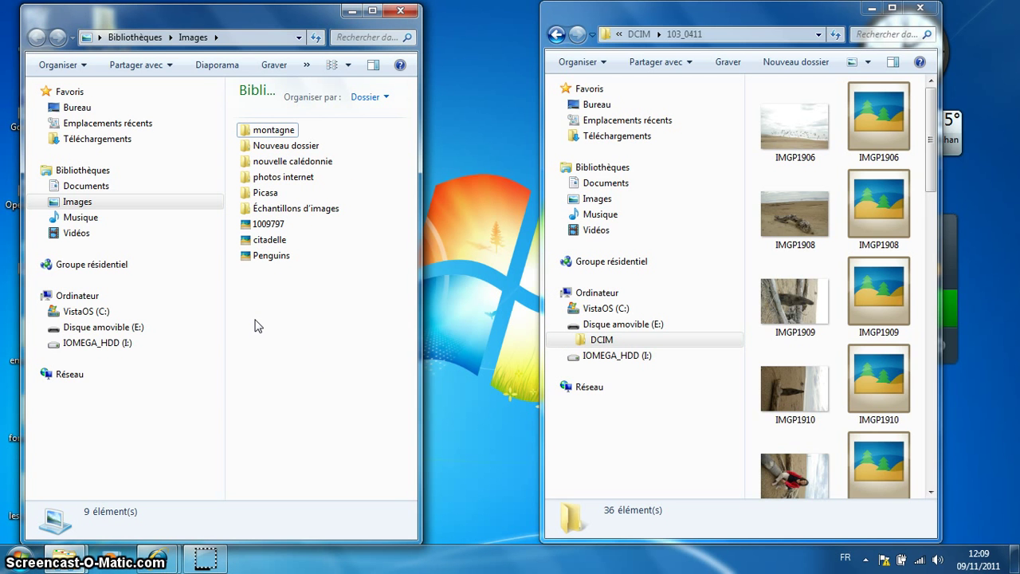
right_click(256, 325)
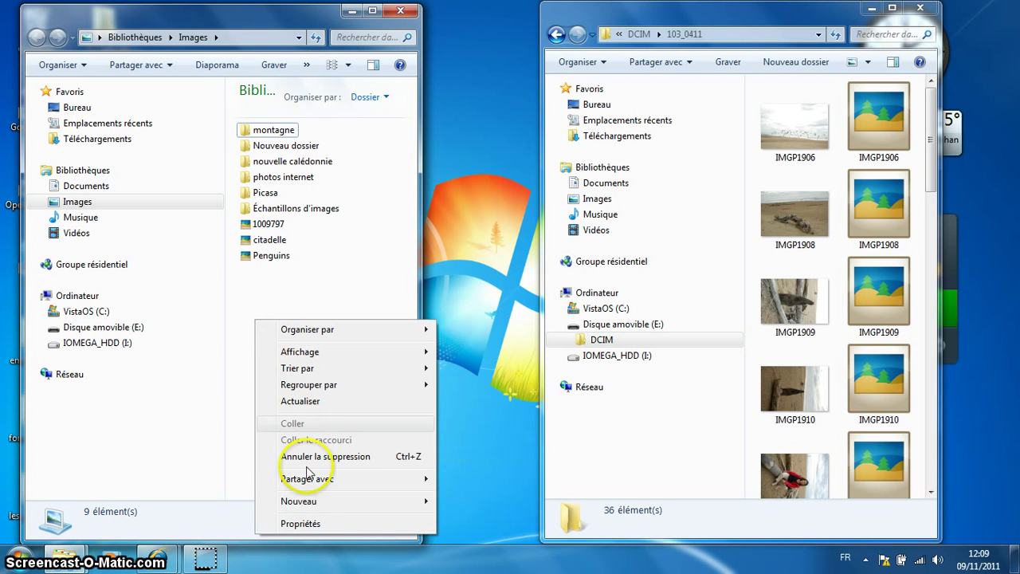
mouse_move(315, 500)
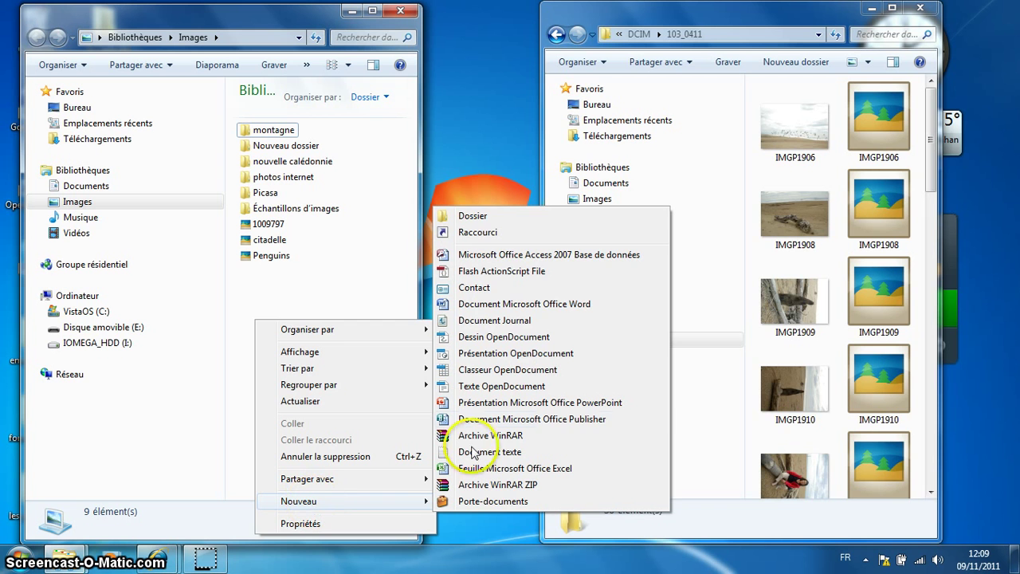
click(484, 215)
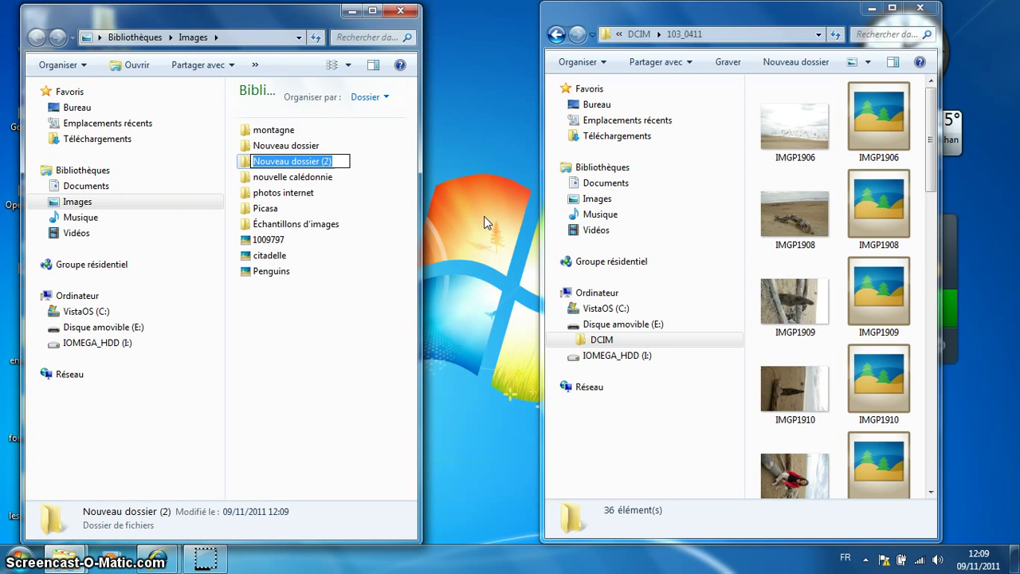
text(2011)
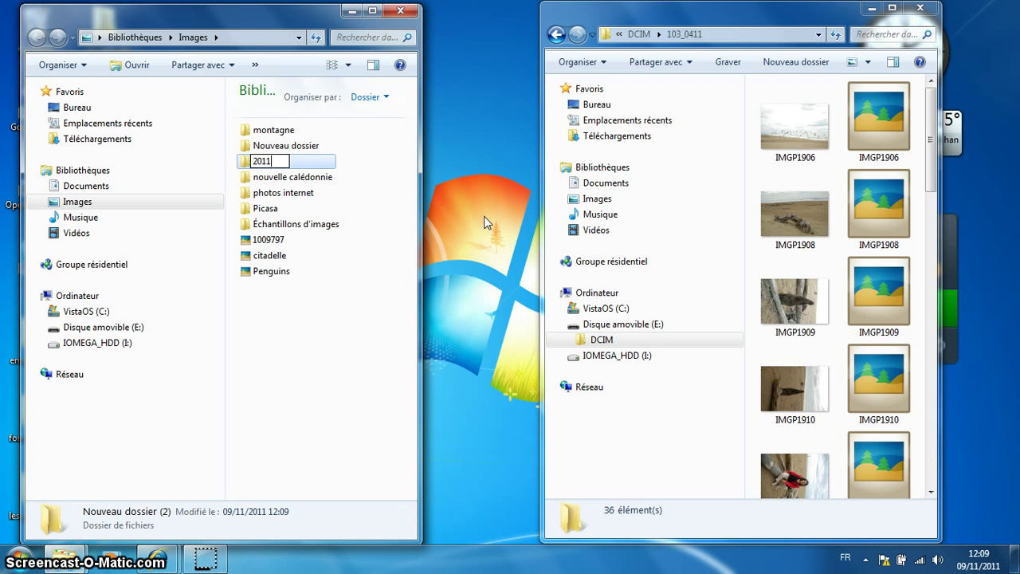
key(Return)
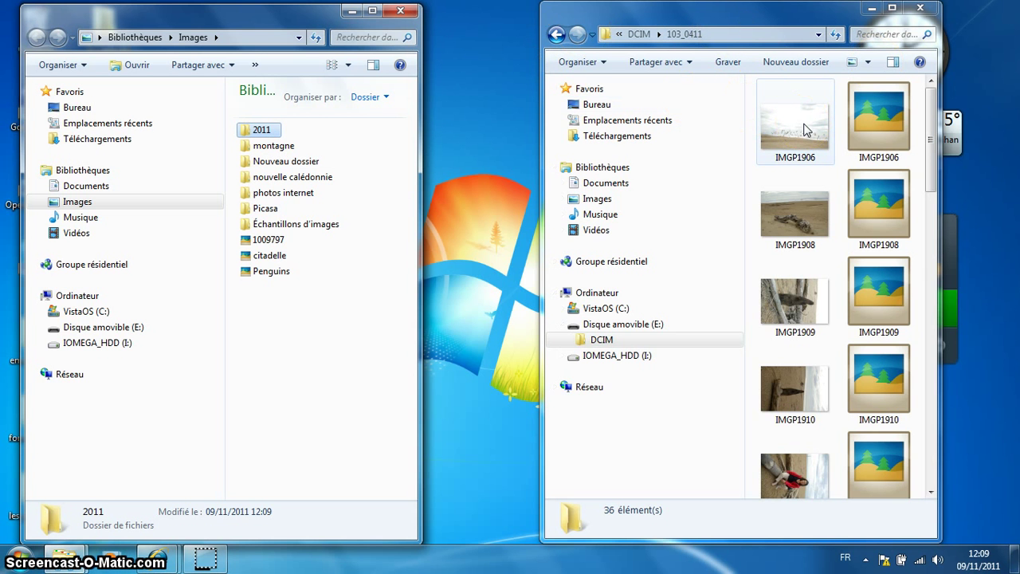
Select all the files in the 103_0411 folder and open the new 2011 folder in the Images library window.
click(761, 24)
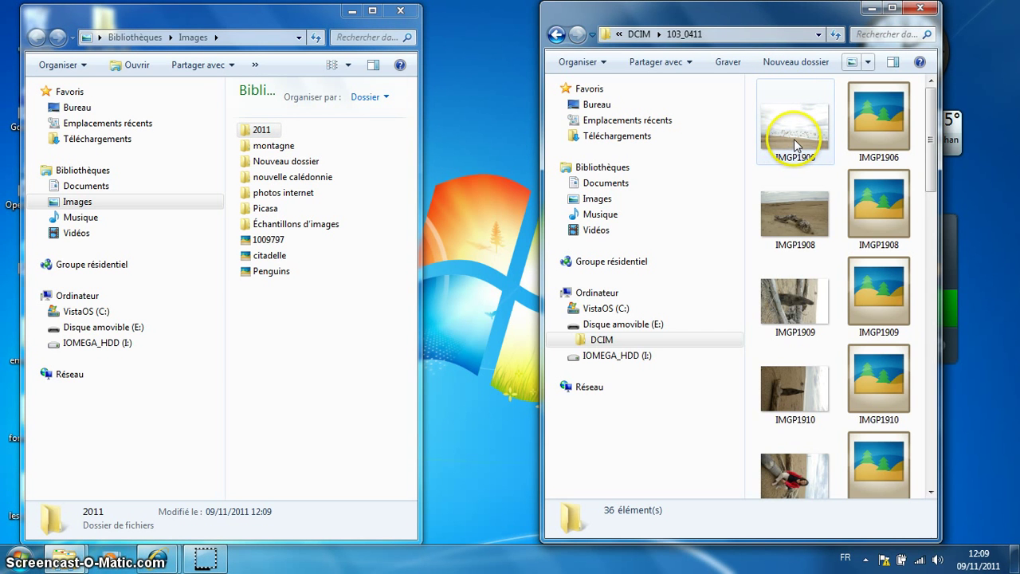
click(791, 133)
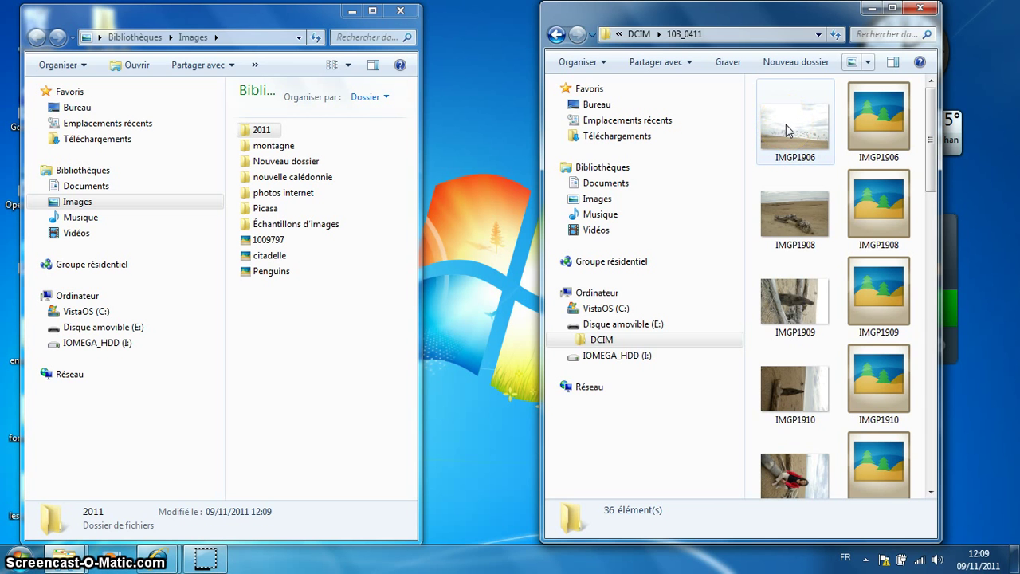
click(786, 124)
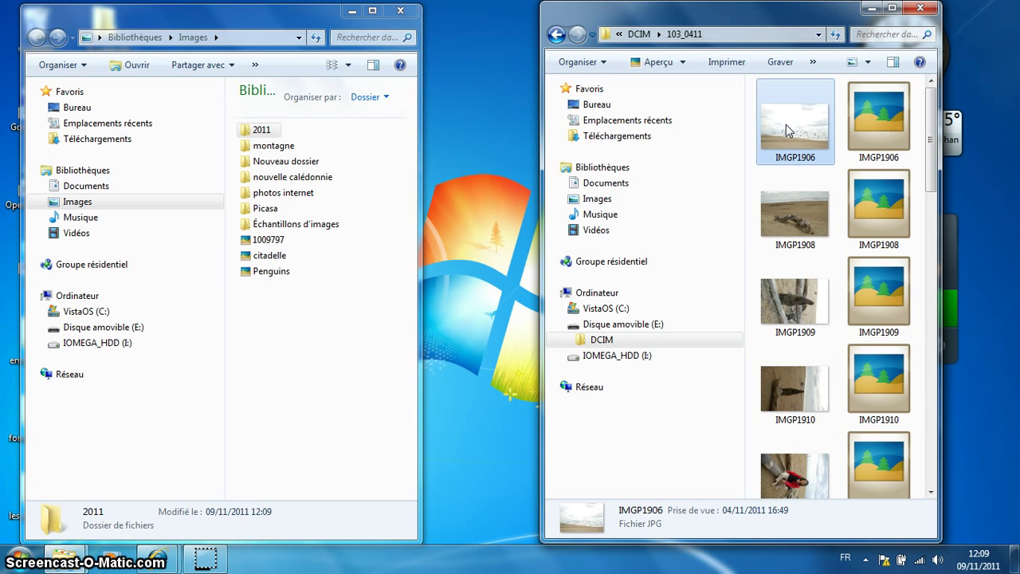
drag(786, 124, 926, 450)
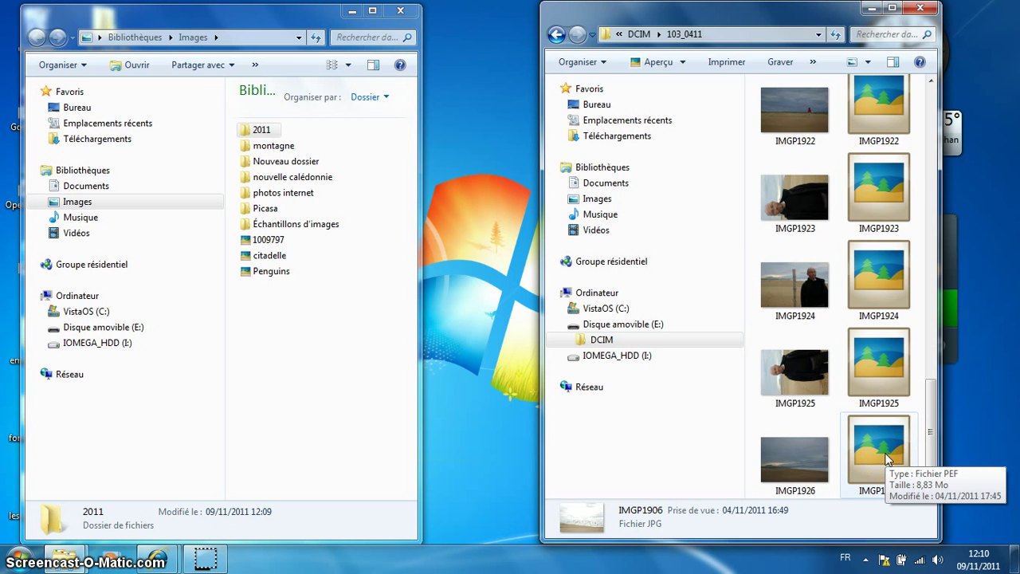
key(ctrl+a)
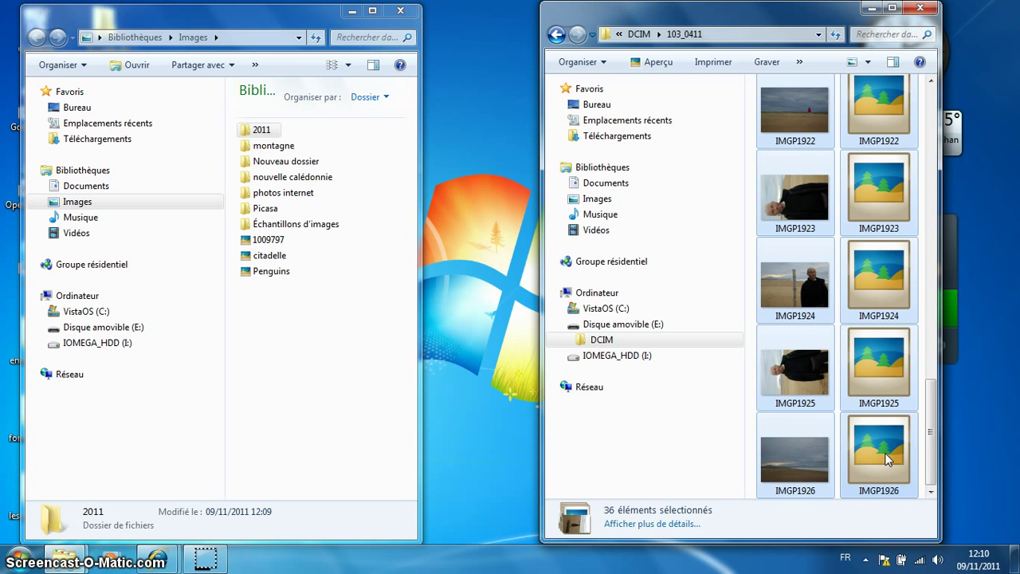
double_click(248, 133)
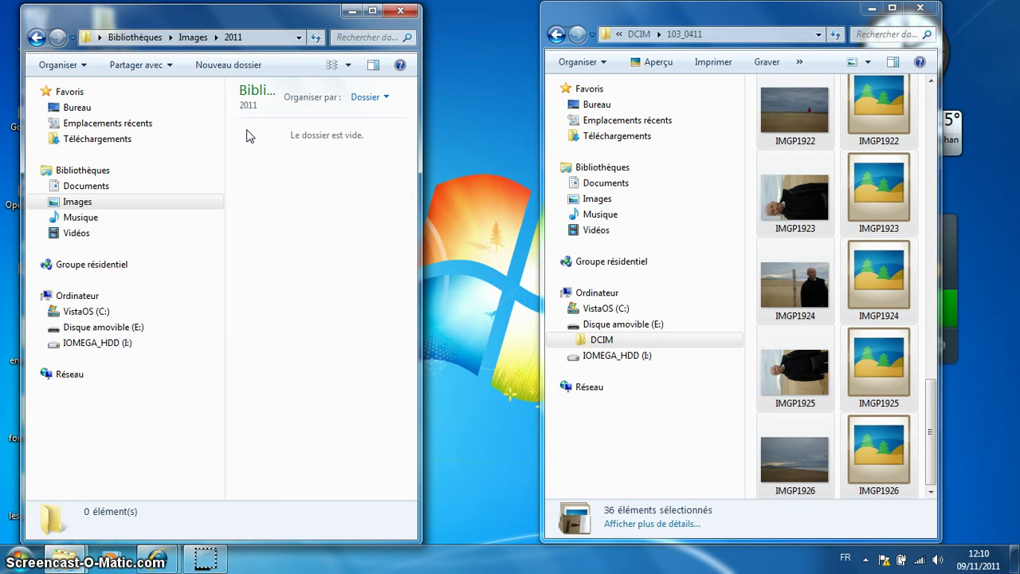
Create a subfolder named 11-09-2011 inside the 2011 folder.
click(221, 150)
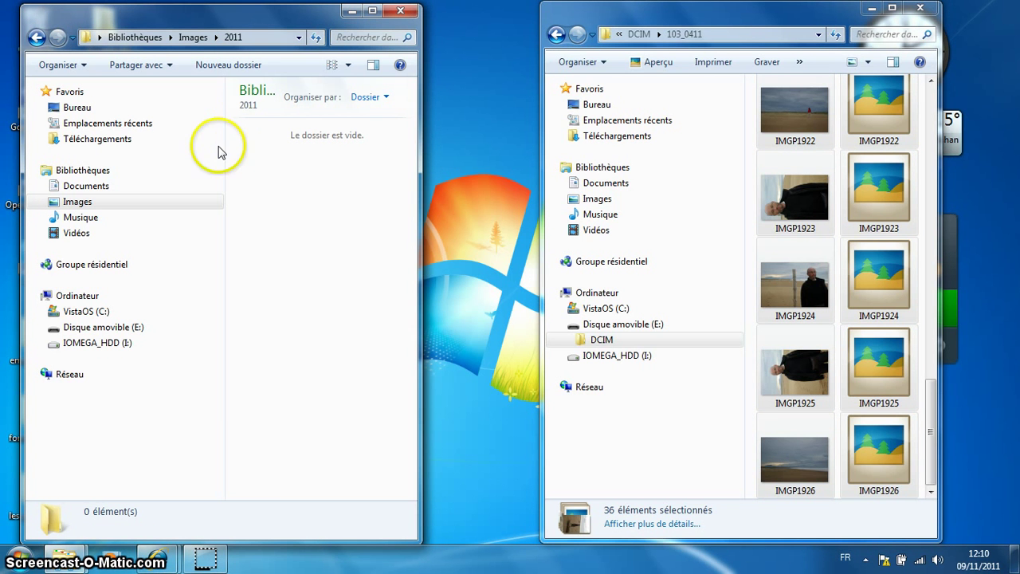
click(301, 195)
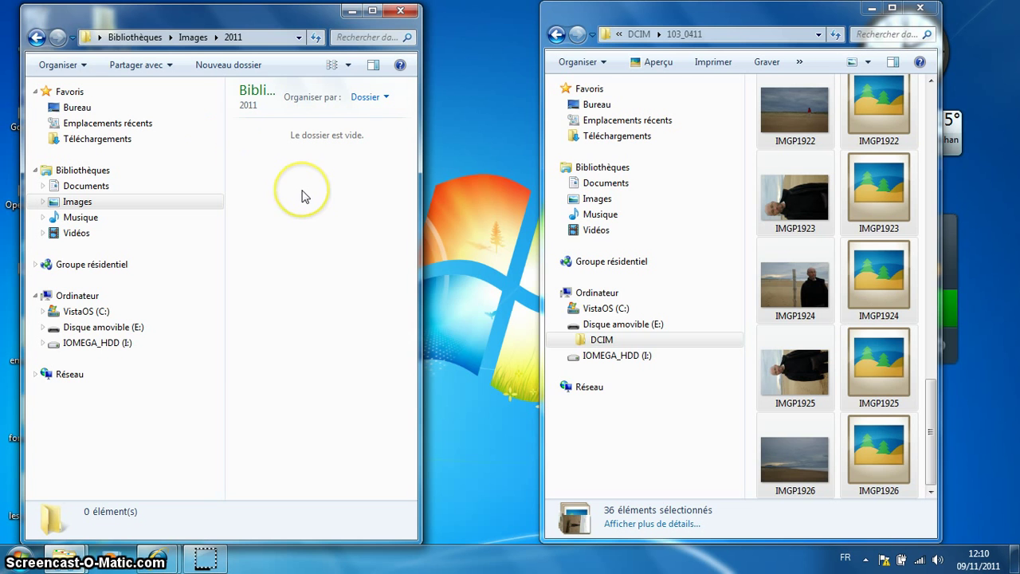
right_click(243, 151)
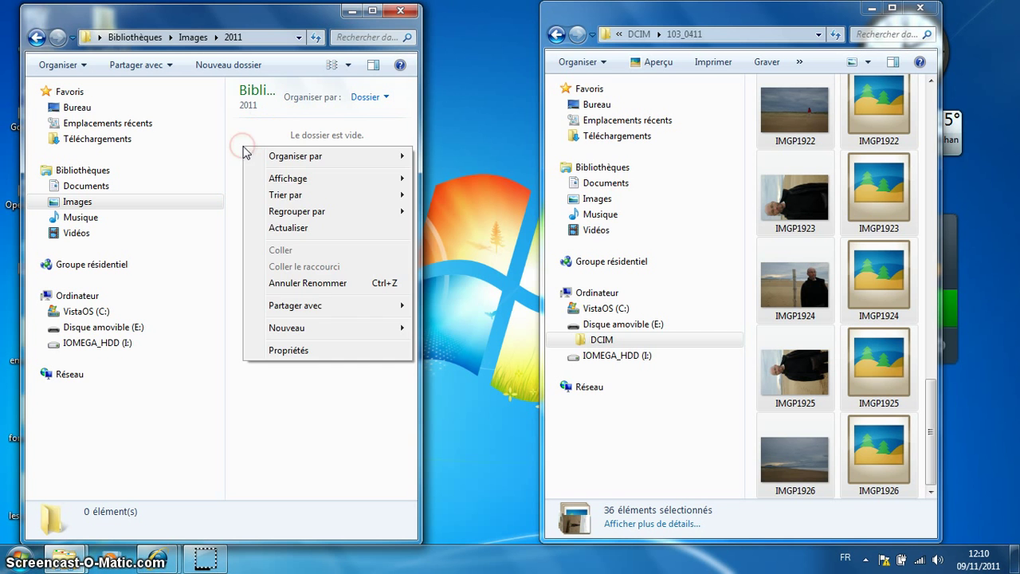
mouse_move(317, 334)
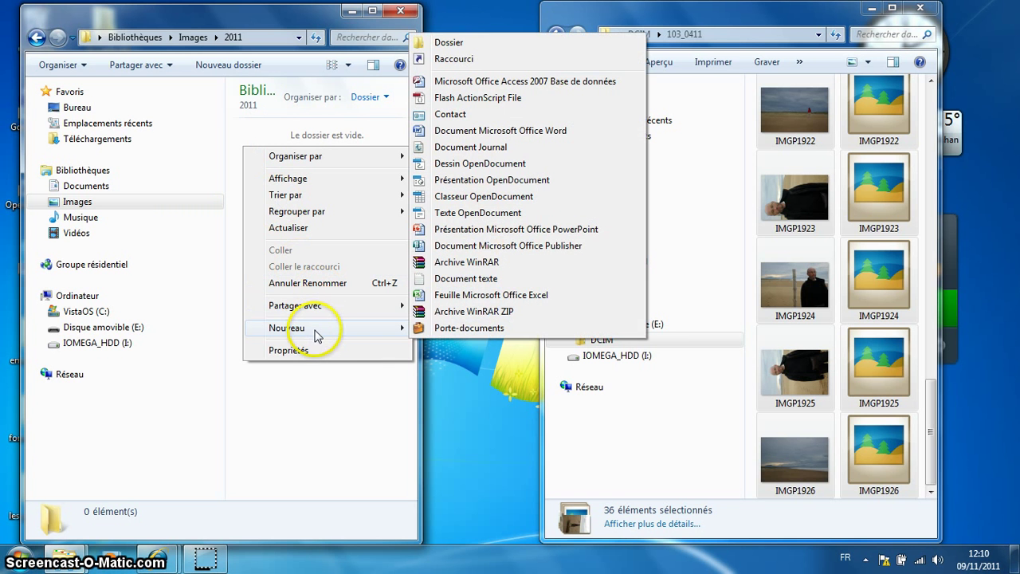
click(458, 43)
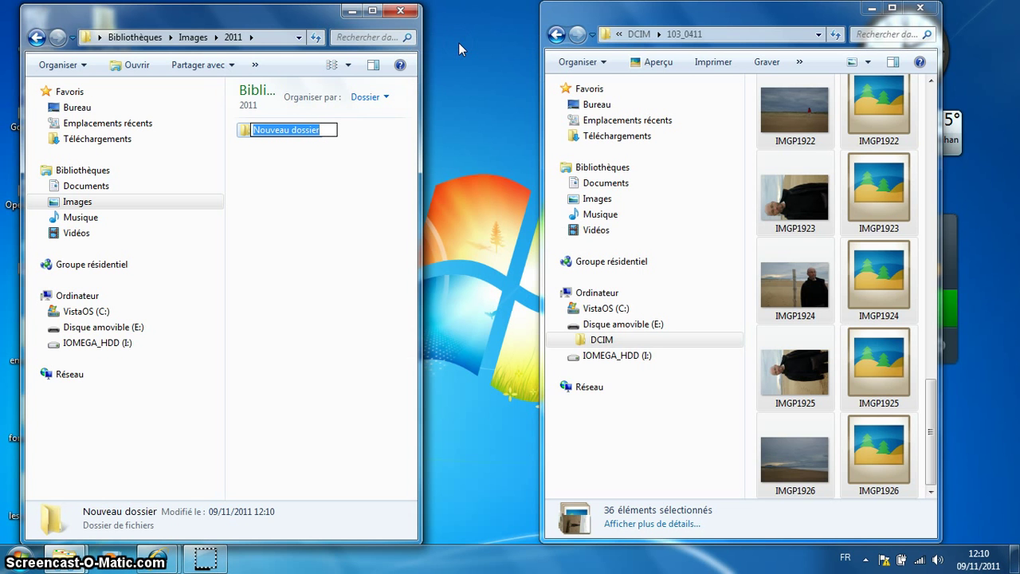
text(11-09-2011)
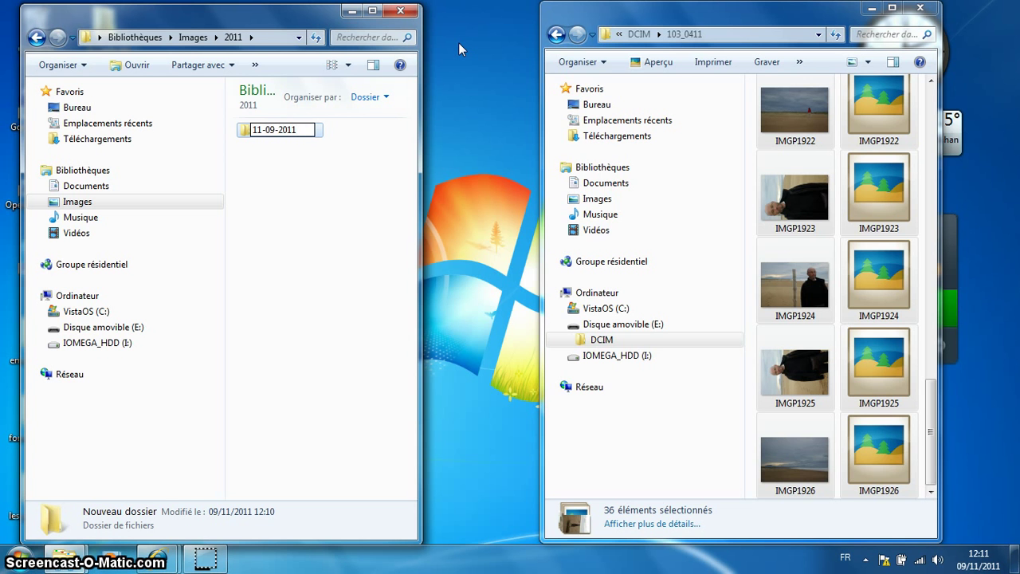
key(Return)
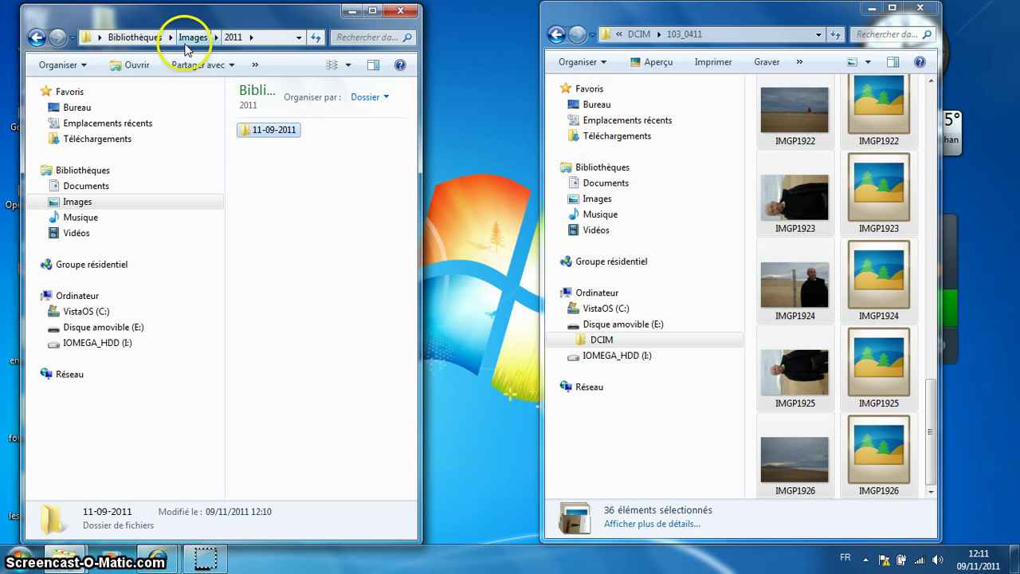
Copy all the selected files from the 103_0411 folder into the 11-09-2011 folder.
click(742, 12)
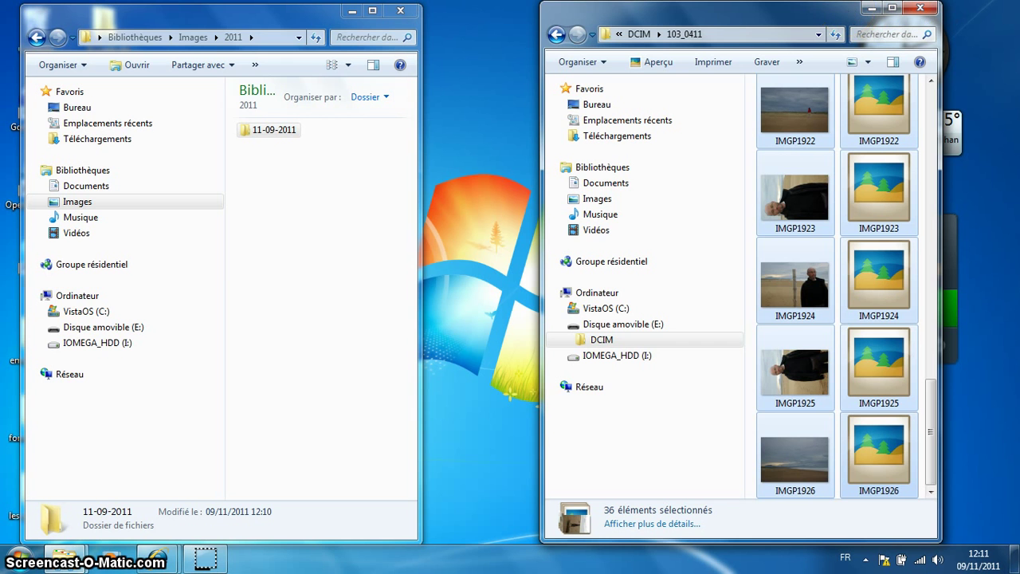
click(229, 24)
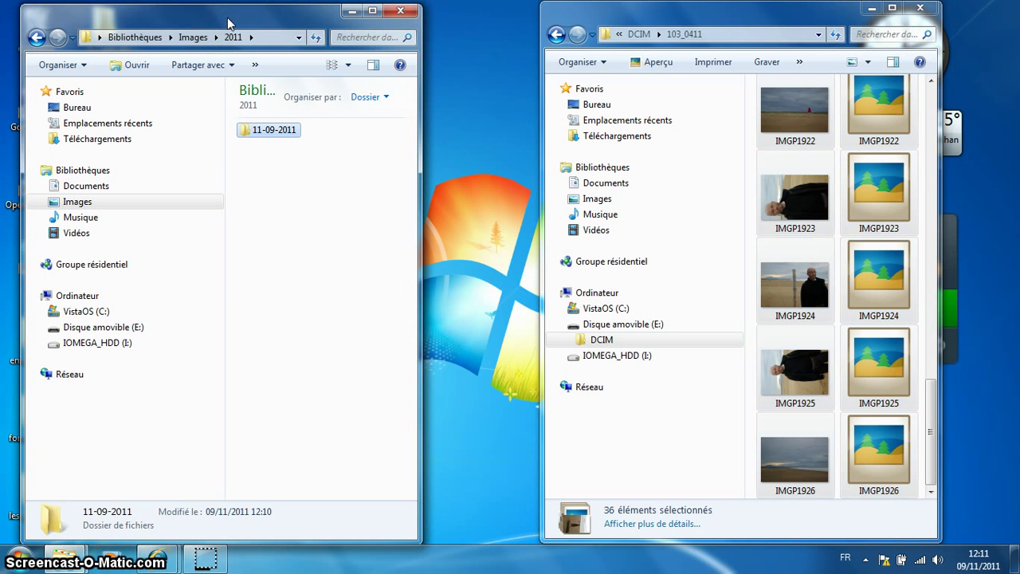
click(687, 13)
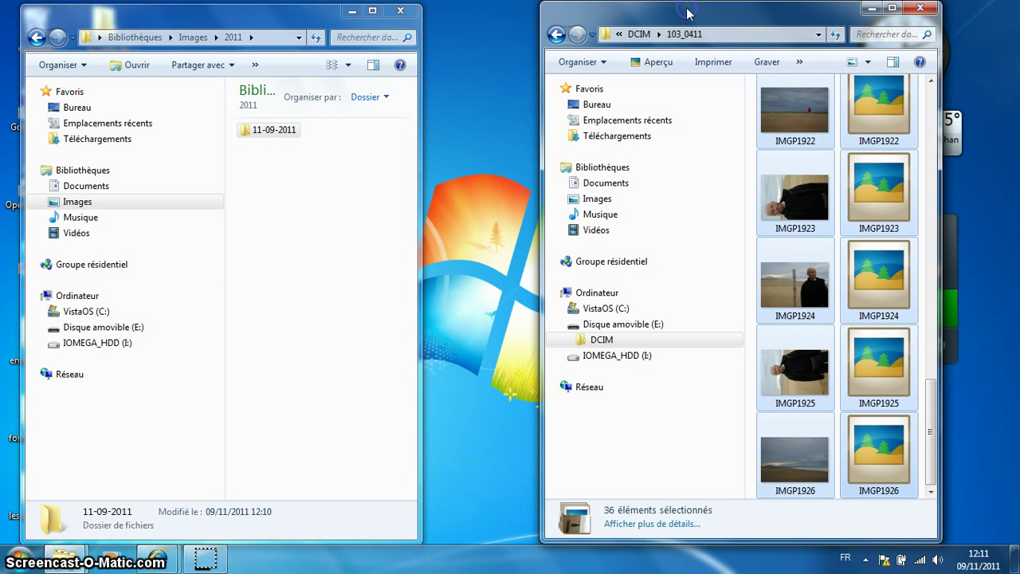
drag(792, 63, 800, 123)
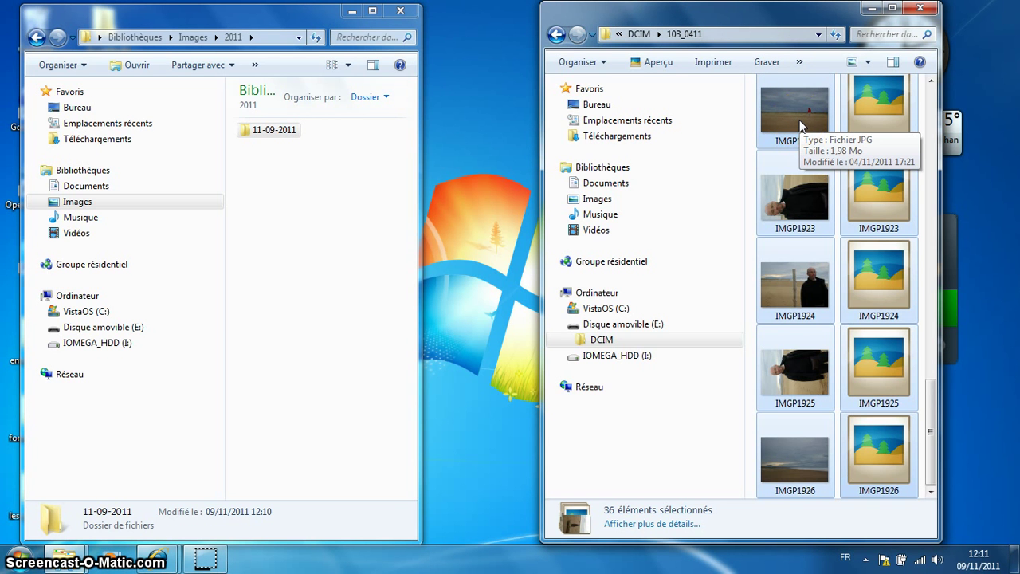
drag(800, 126, 278, 130)
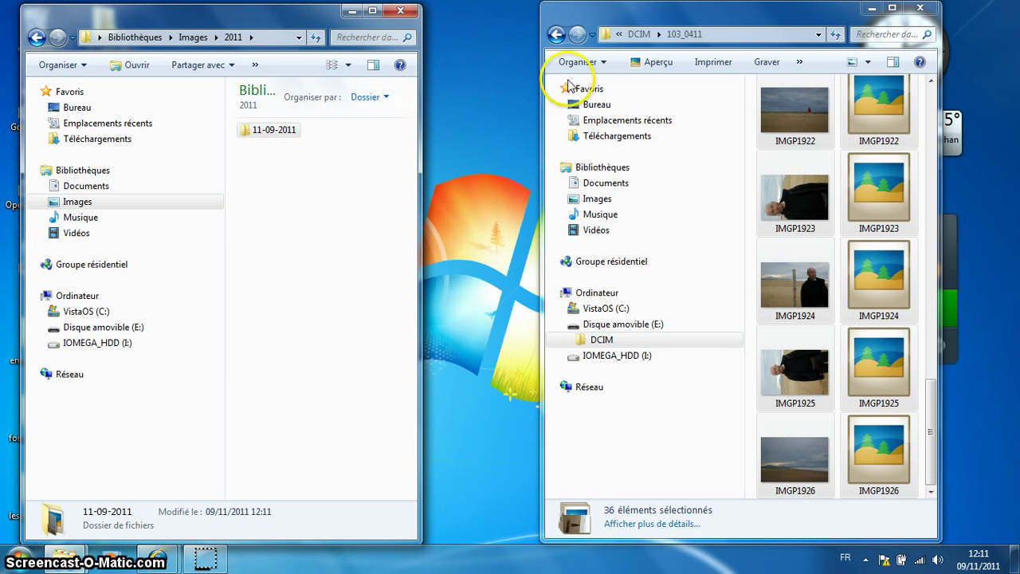
Return to the DCIM folder on the removable disk and copy the whole 102_2710 folder into the 2011 folder.
click(556, 35)
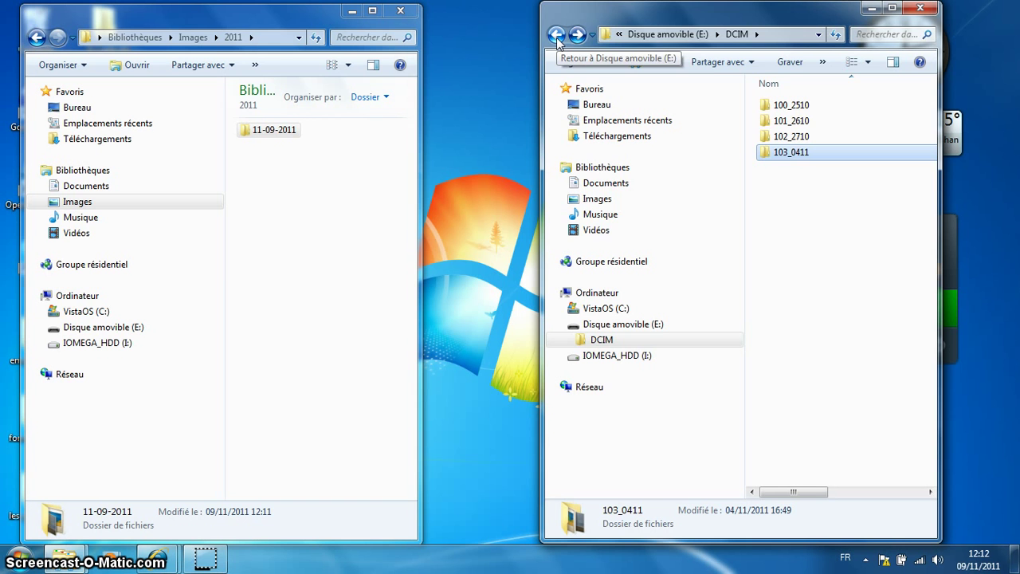
click(789, 139)
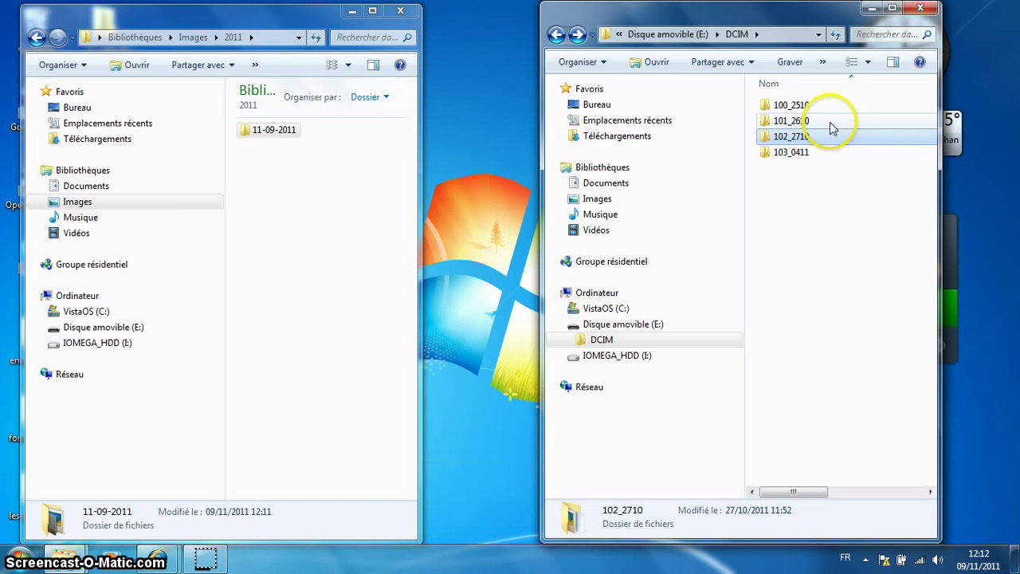
mouse_move(791, 145)
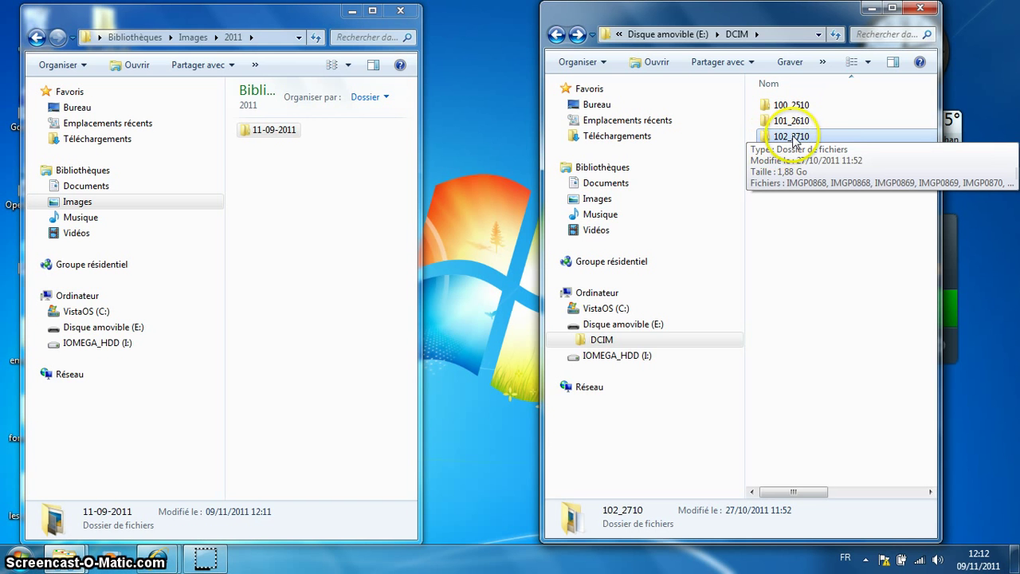
click(798, 138)
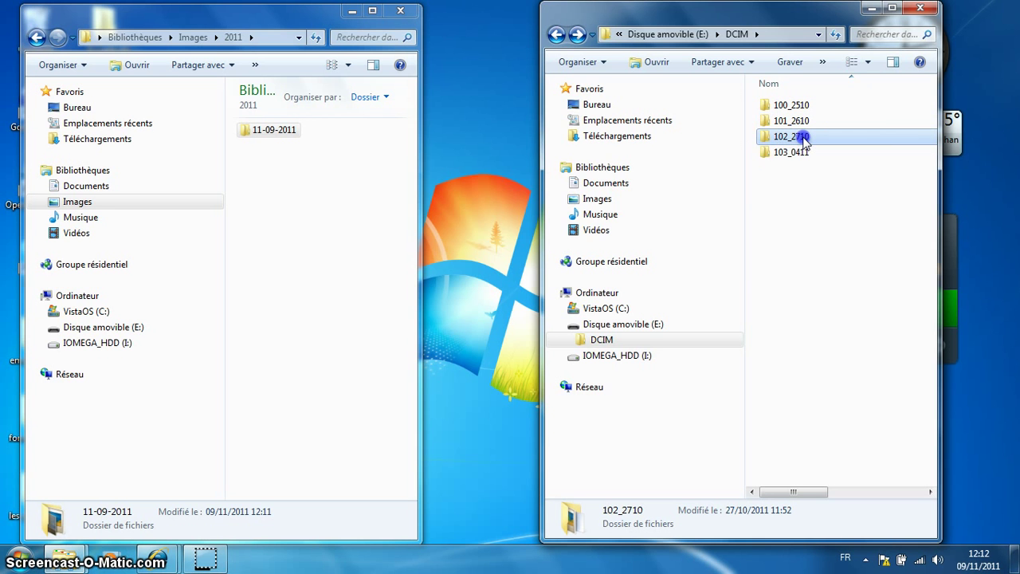
drag(805, 141, 267, 257)
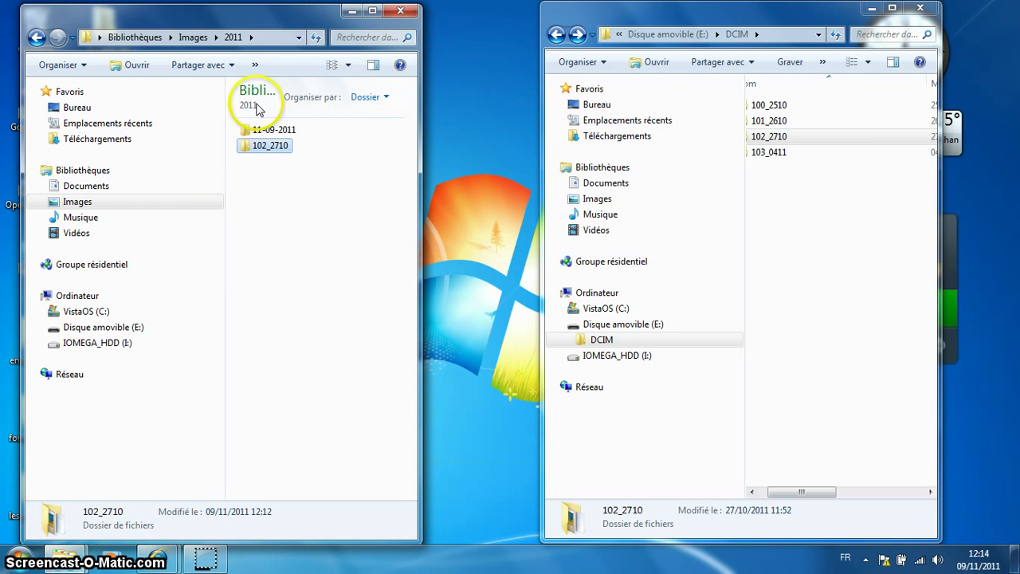
Rename the copied 102_2710 folder in the 2011 folder as 10-27-2011 carnac.
right_click(268, 153)
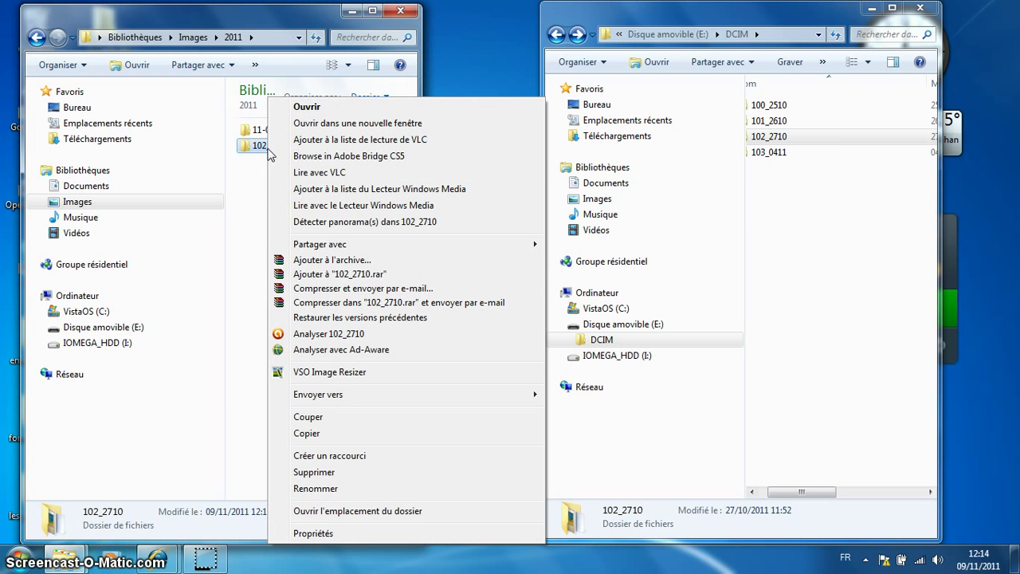
click(307, 488)
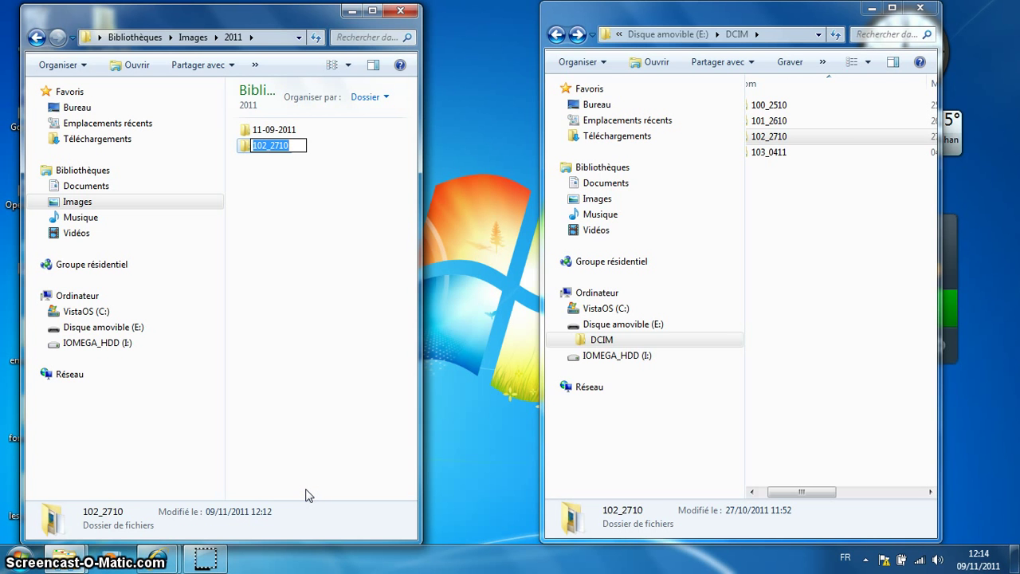
text(10)
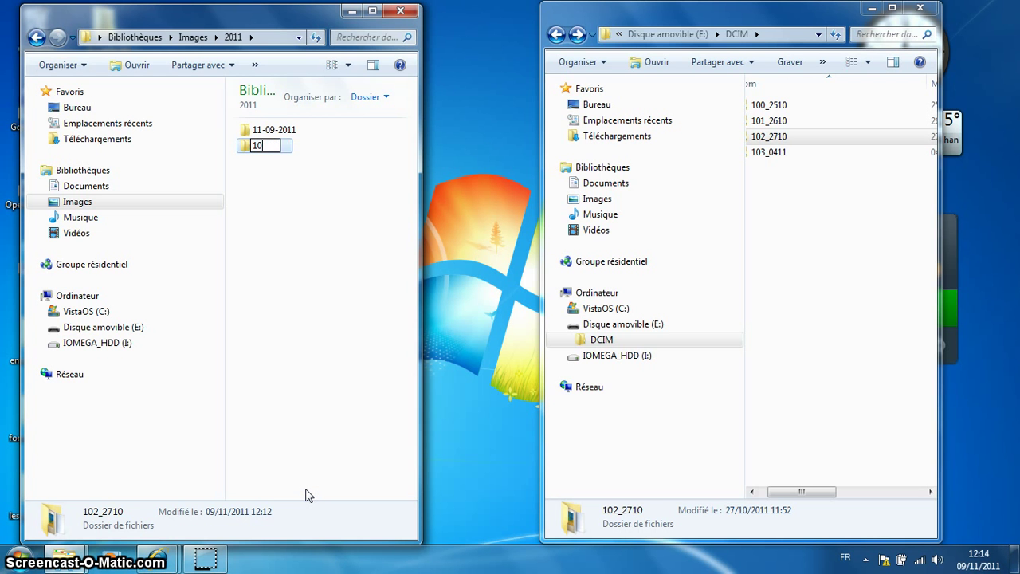
text(-27-)
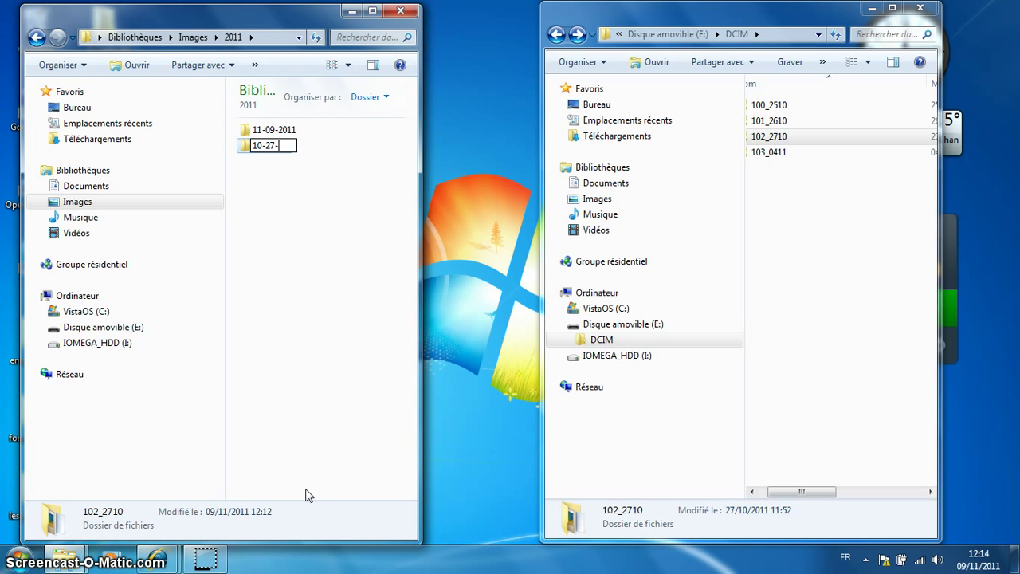
text(2)
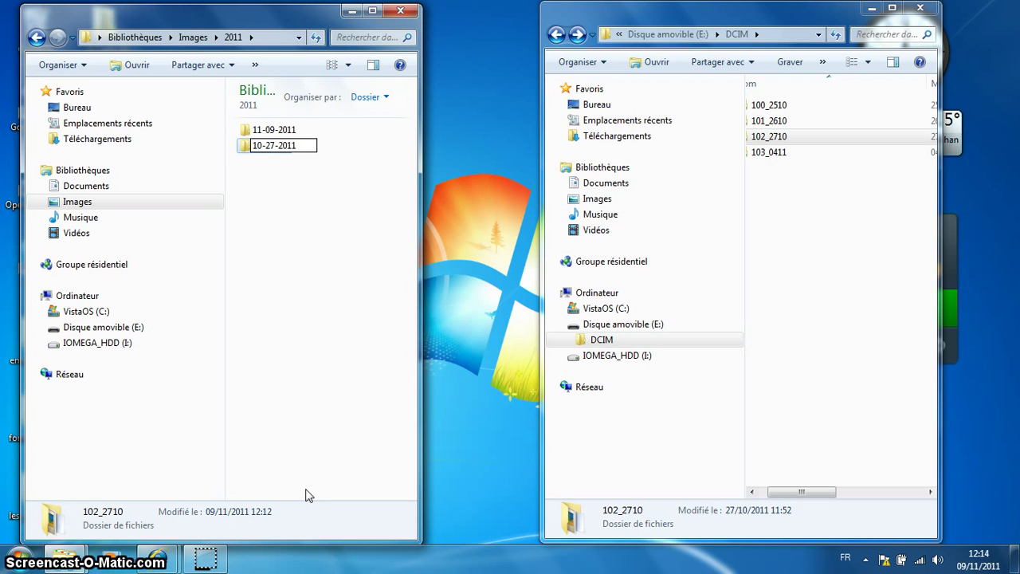
text(011 carnac)
key(Return)
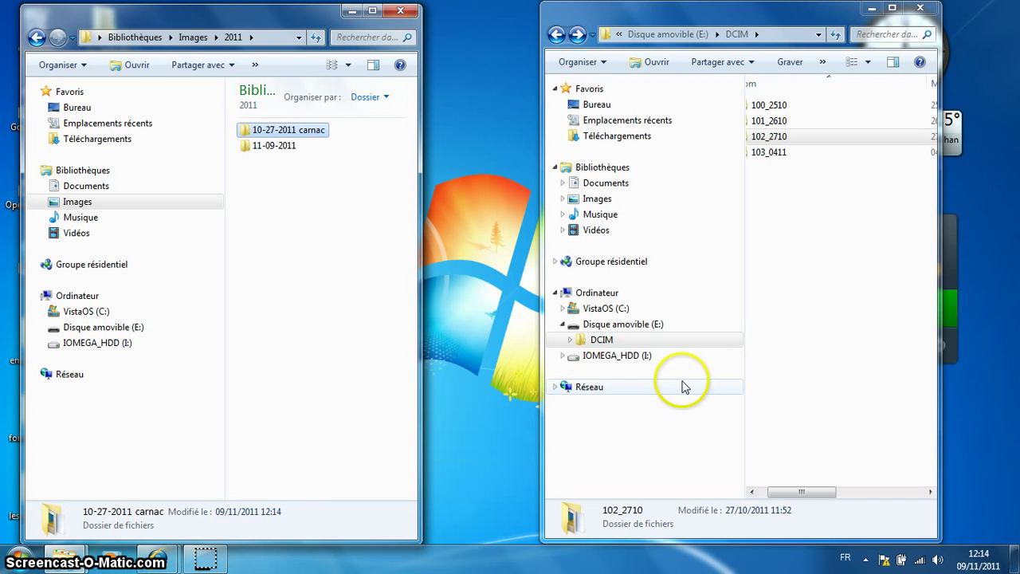
Open the 101_2610 folder in DCIM and show its files as large icons.
drag(789, 493, 757, 489)
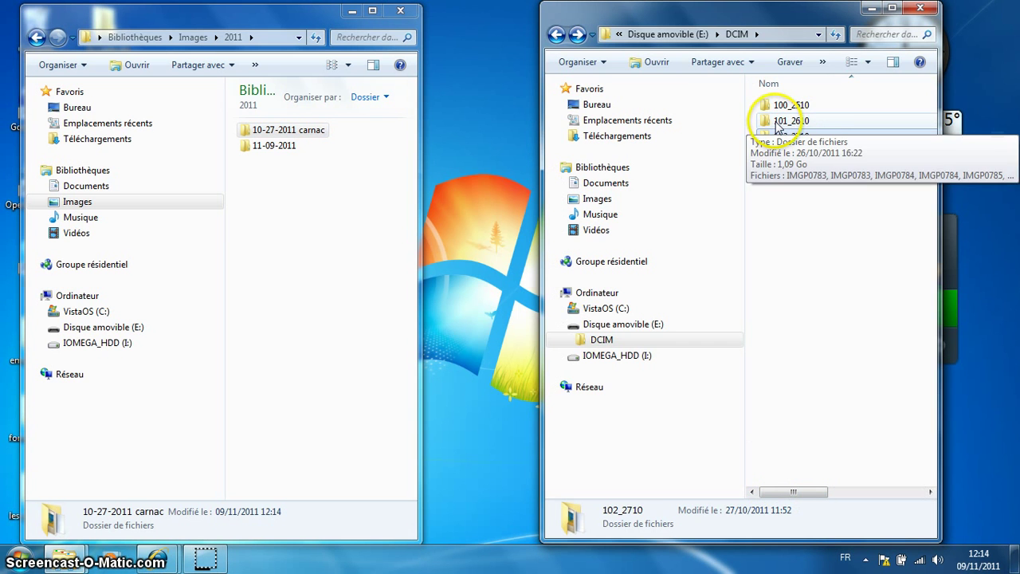
double_click(777, 121)
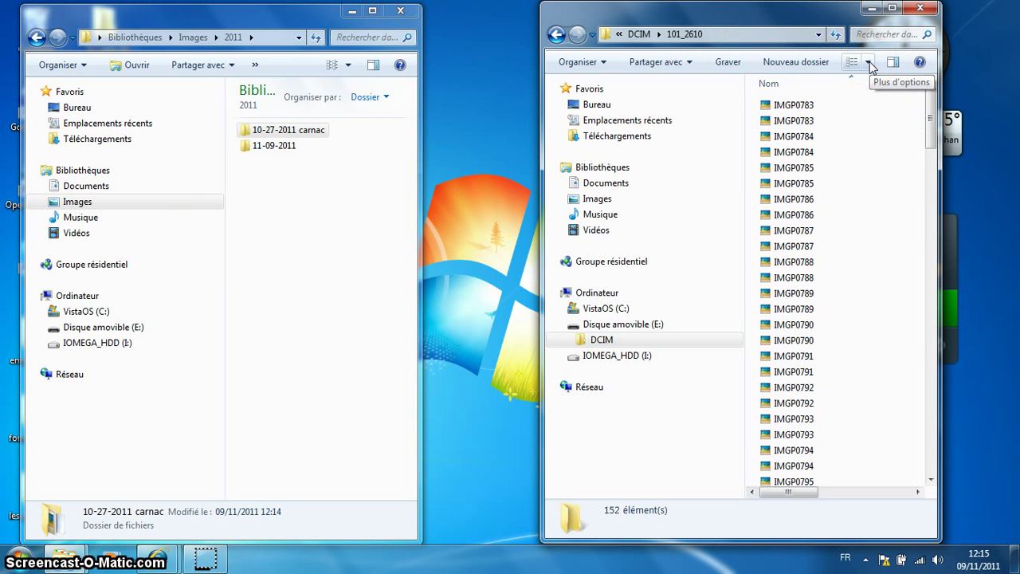
click(870, 64)
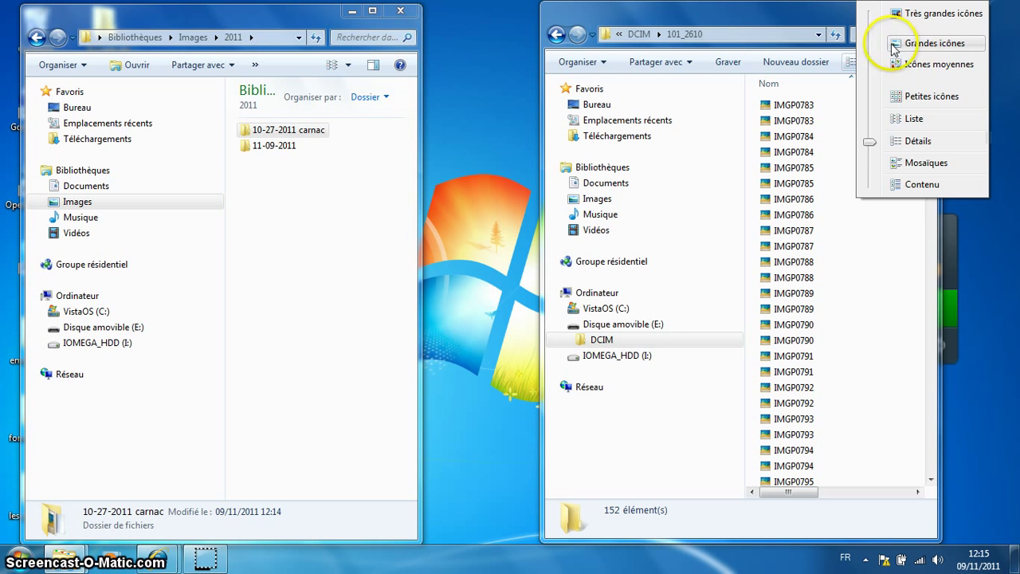
click(904, 45)
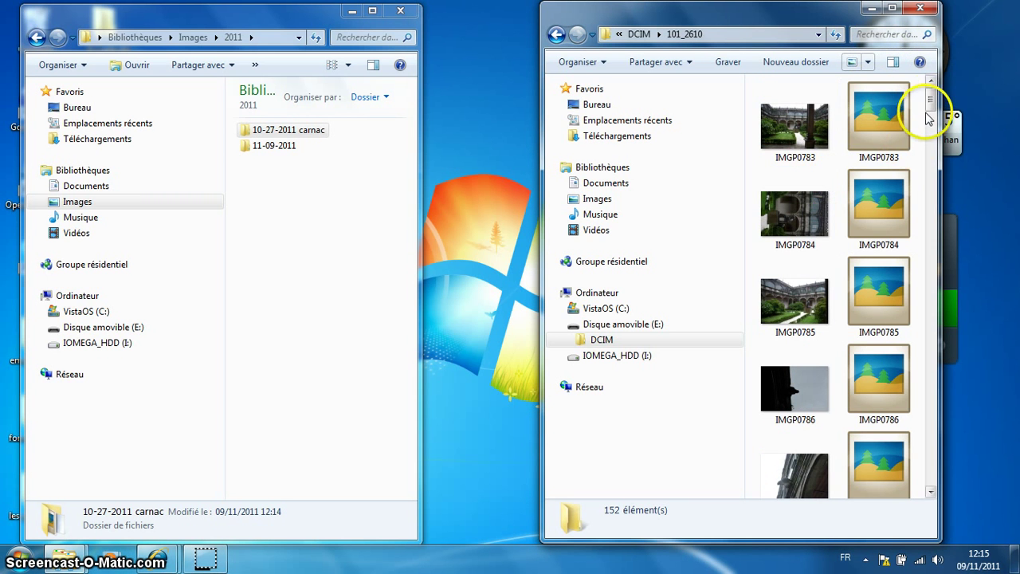
Select the photos IMGP0784, IMGP0787, IMGP0790 and IMGP0792 together in the 101_2610 folder.
mouse_move(931, 99)
mouse_down()
mouse_move(932, 114)
mouse_move(929, 97)
mouse_up()
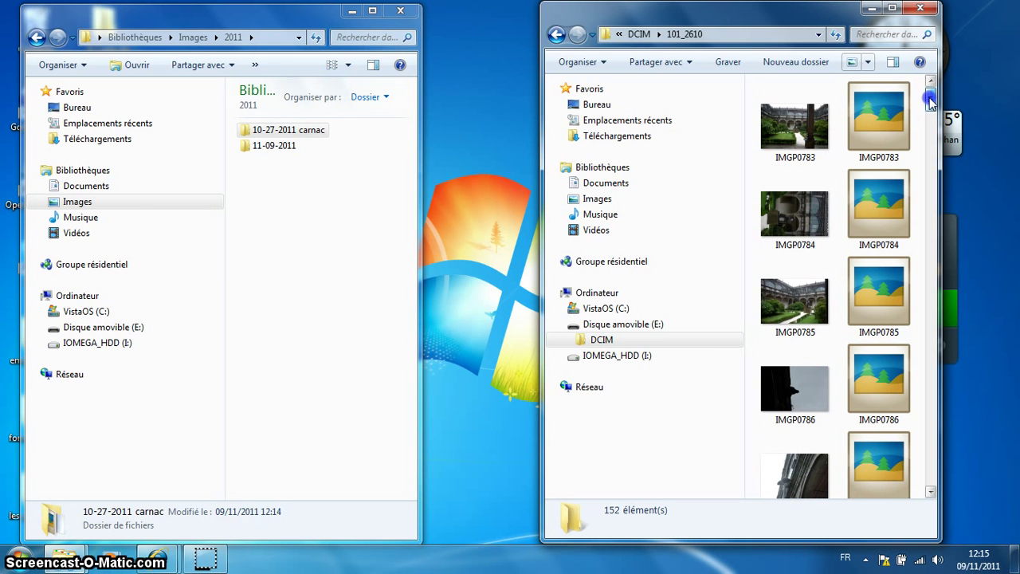
click(797, 229)
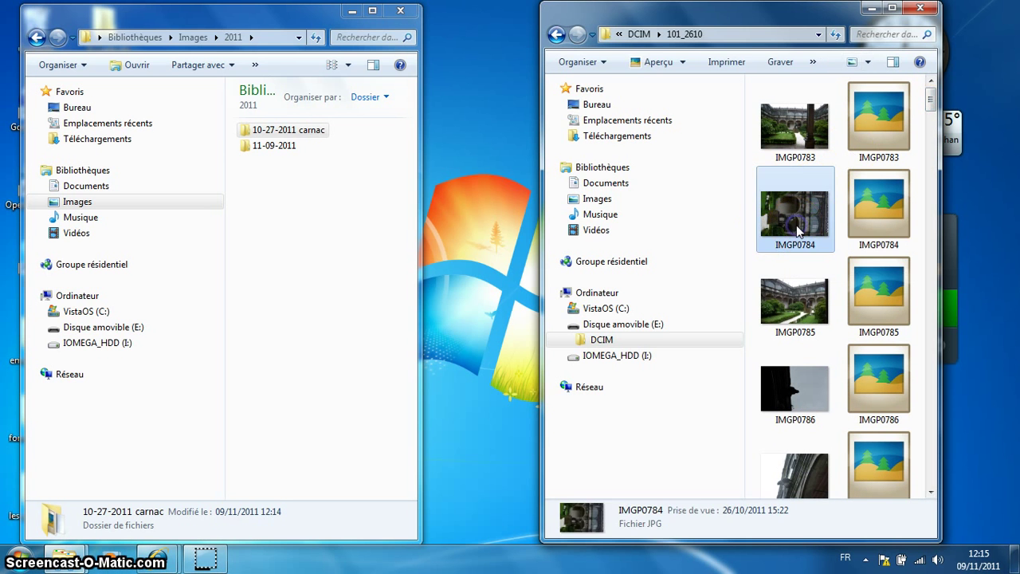
drag(931, 98, 933, 115)
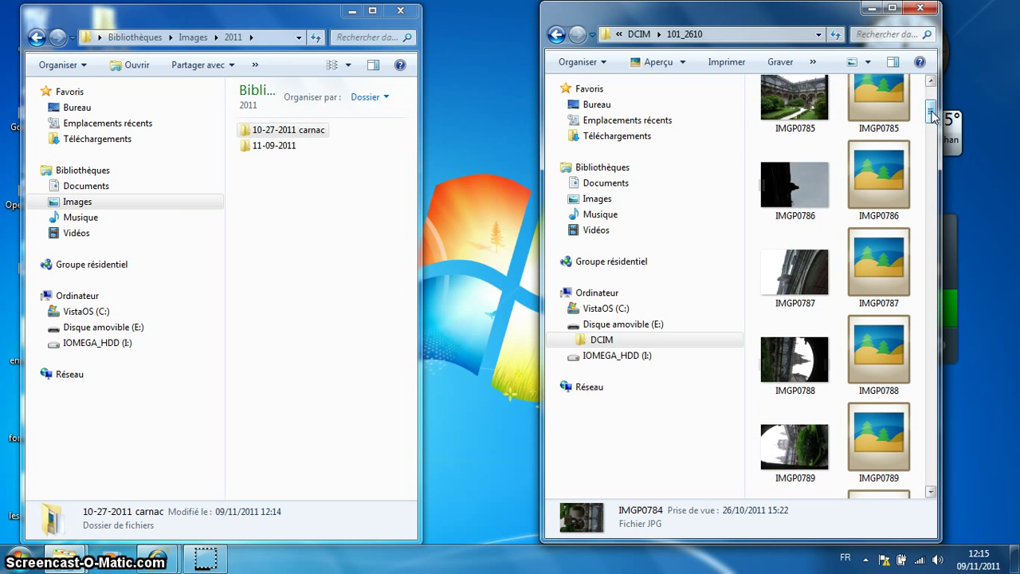
ctrl+click(794, 277)
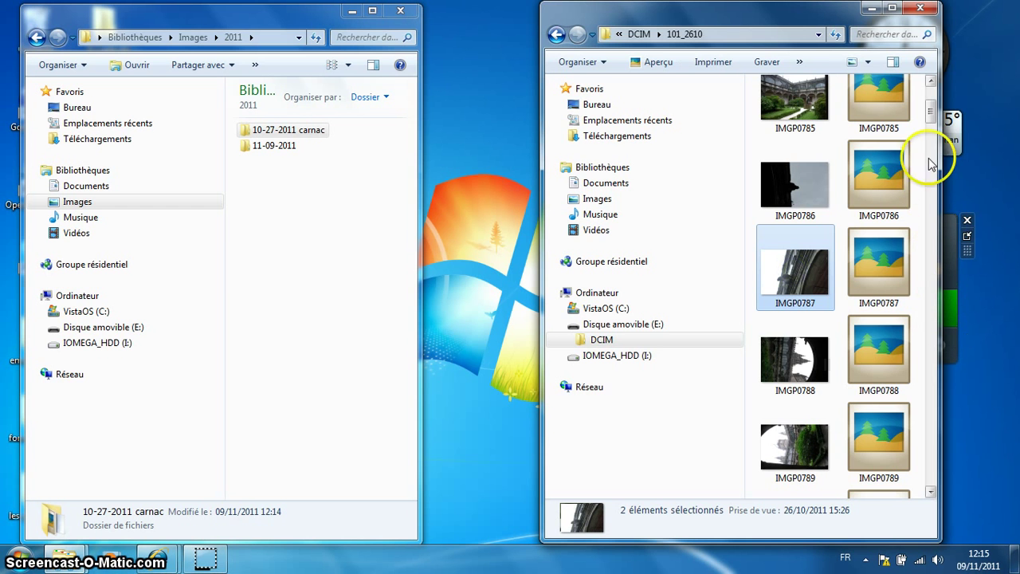
drag(933, 118, 931, 127)
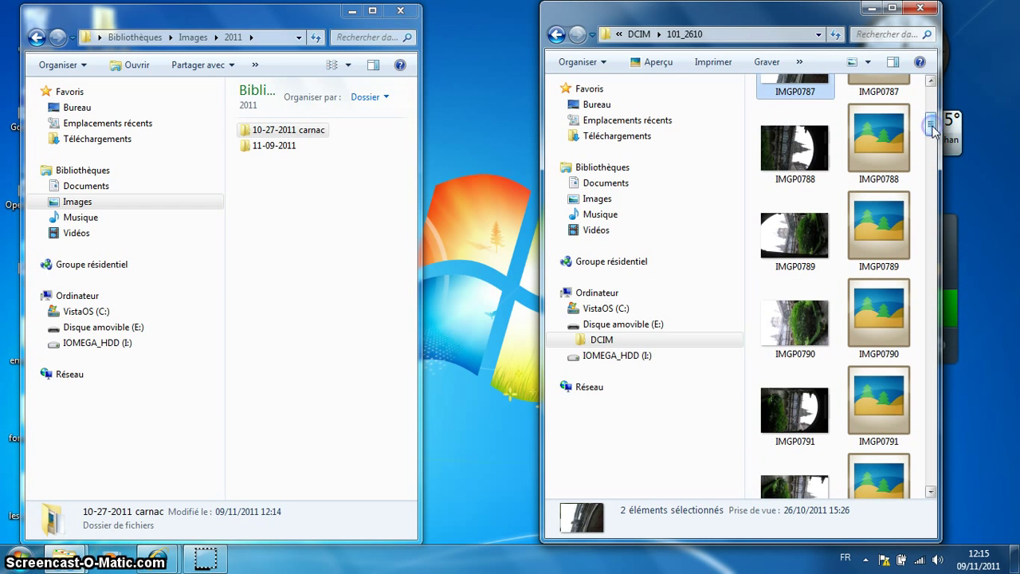
ctrl+click(796, 320)
drag(932, 125, 931, 140)
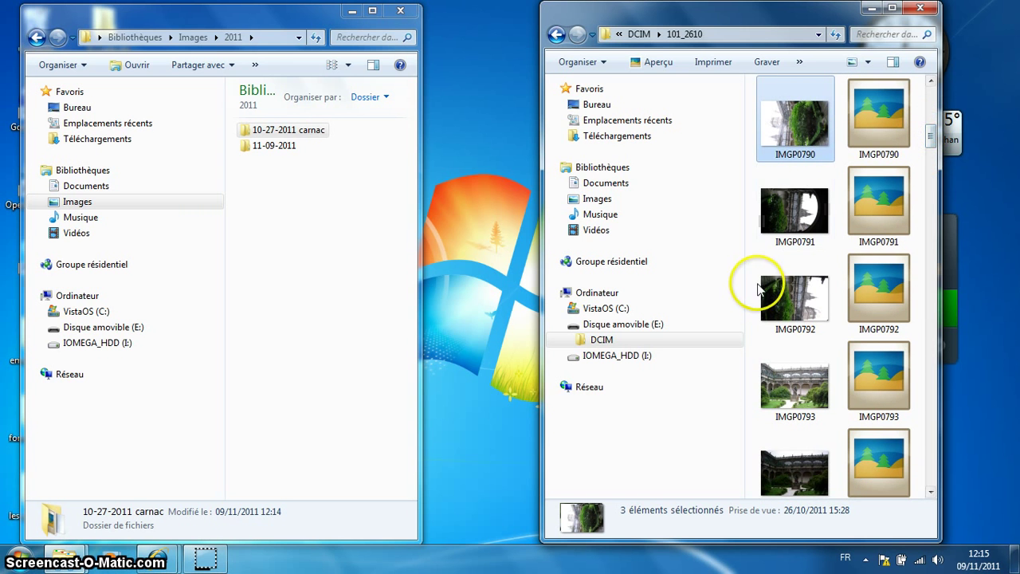
ctrl+click(790, 301)
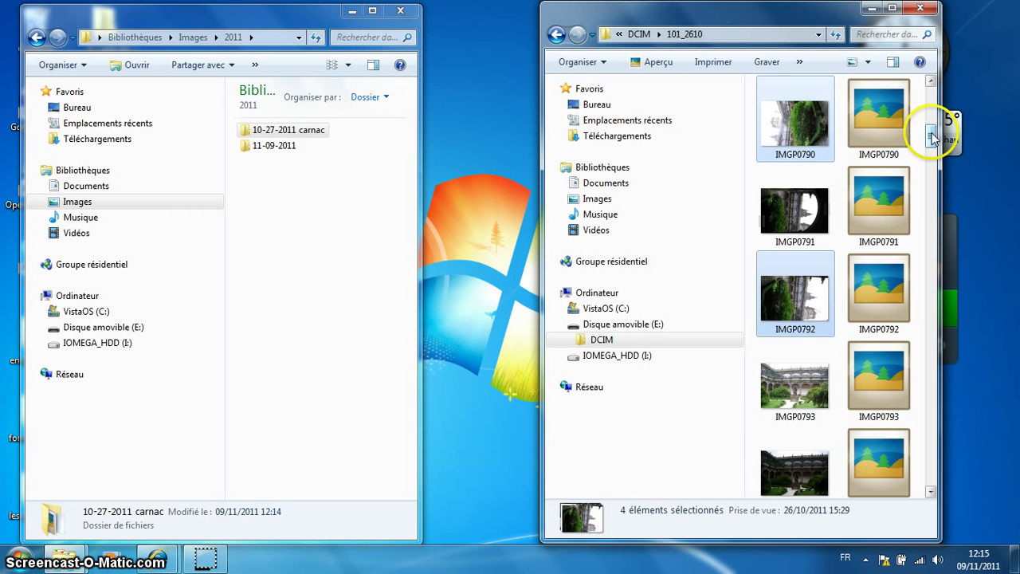
Add the photos IMGP0797, IMGP0799 and IMGP0803 to the current selection in the 101_2610 folder.
drag(933, 150, 938, 165)
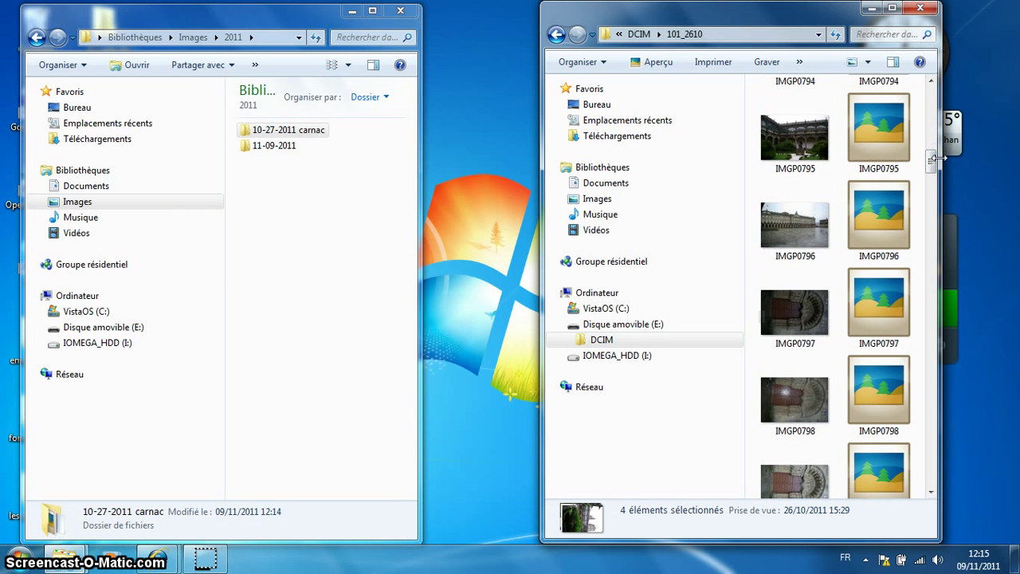
click(803, 323)
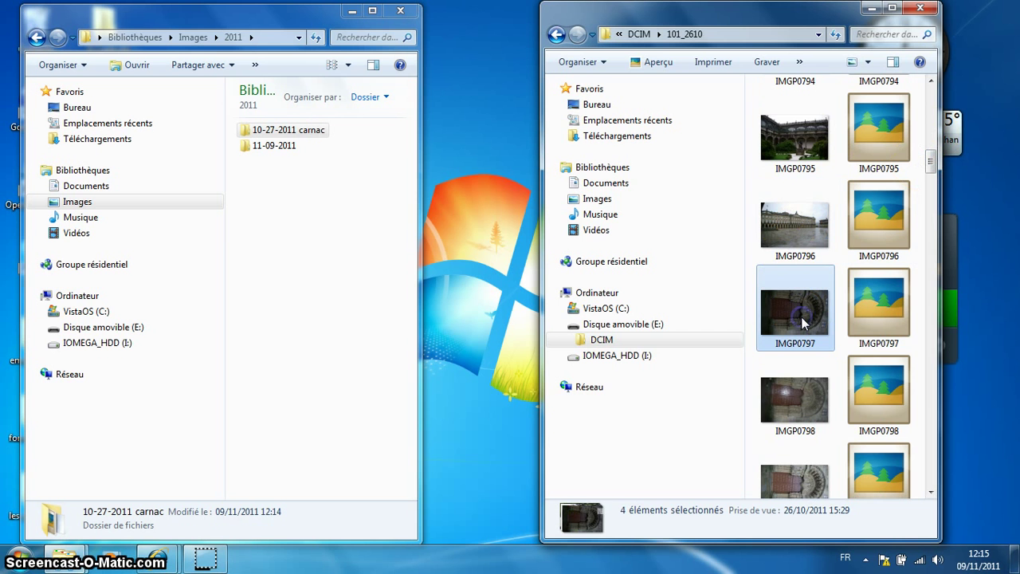
ctrl+click(791, 469)
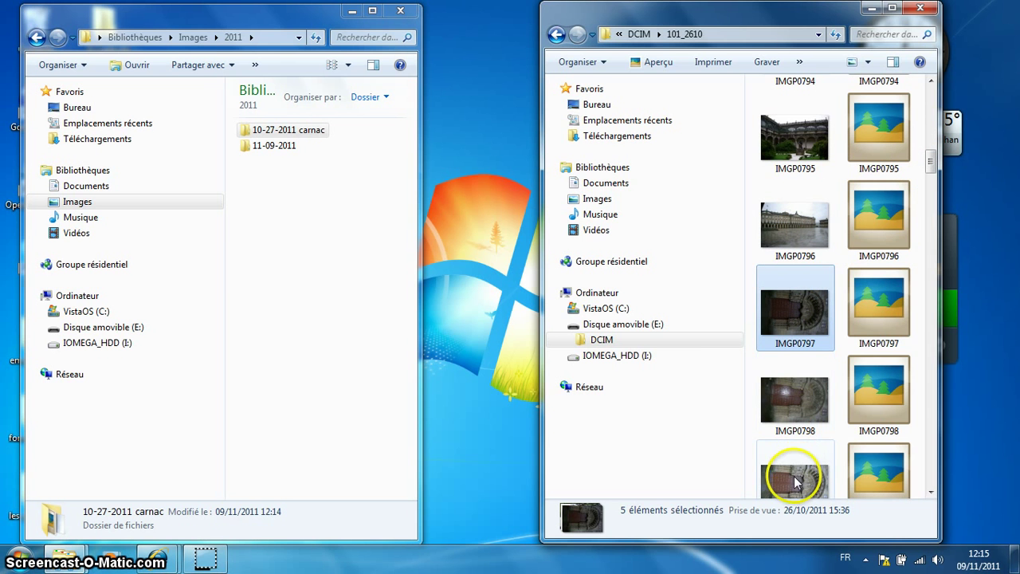
click(931, 492)
scroll(931, 492, down, 4)
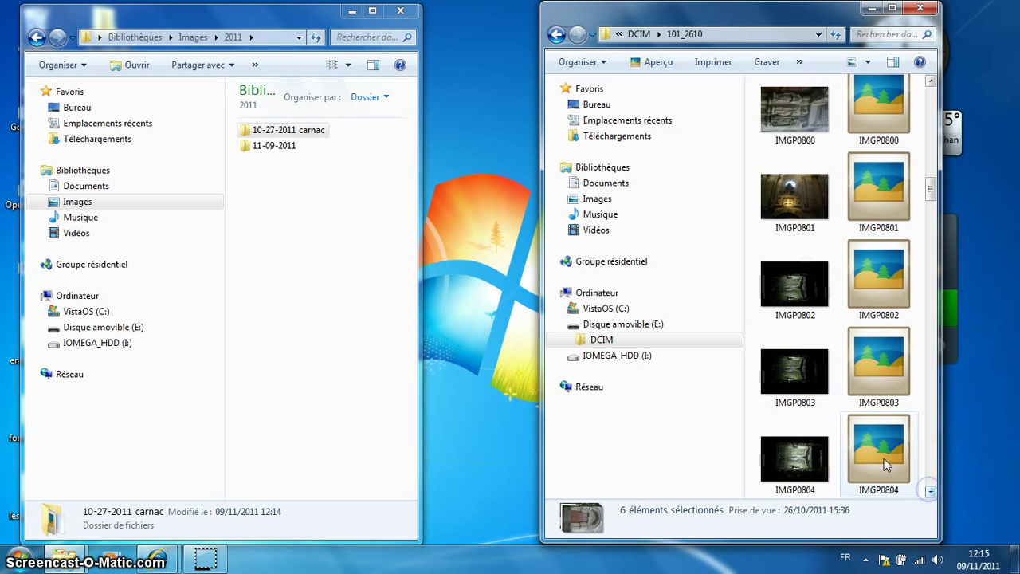
ctrl+click(791, 382)
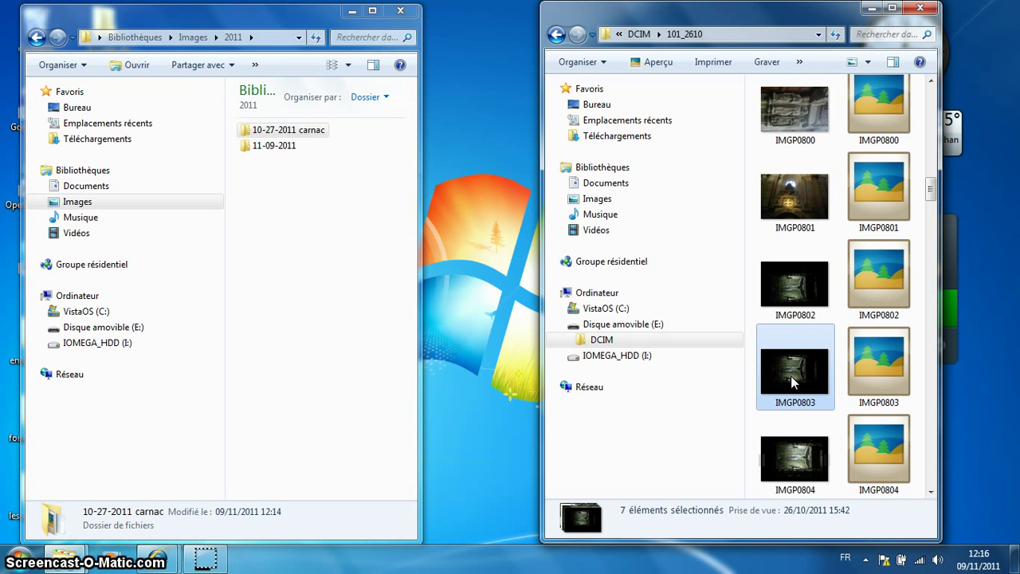
Create a new folder named 11-08-2011 inside the 2011 folder of the Images library.
right_click(256, 184)
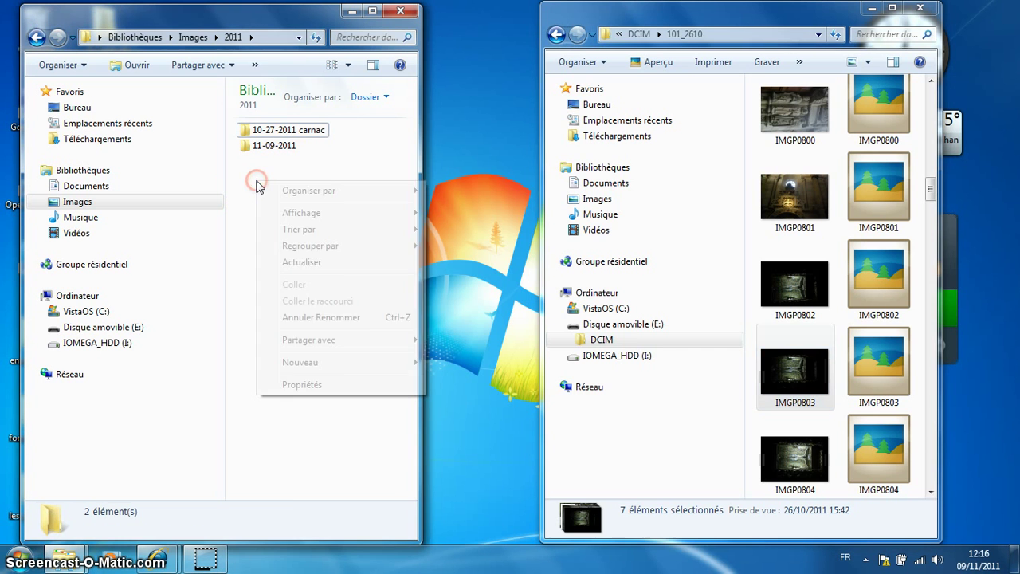
mouse_move(308, 368)
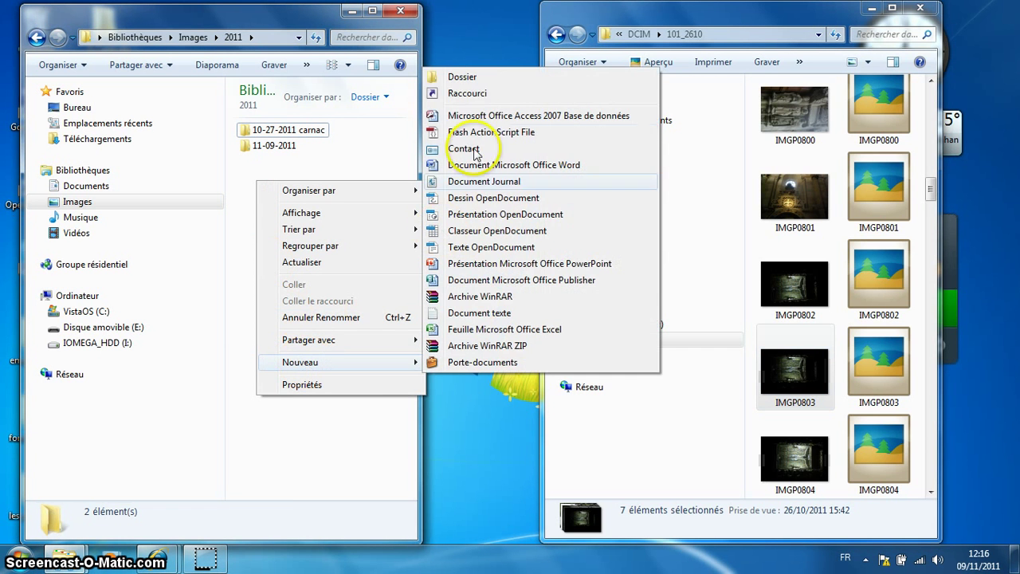
click(462, 78)
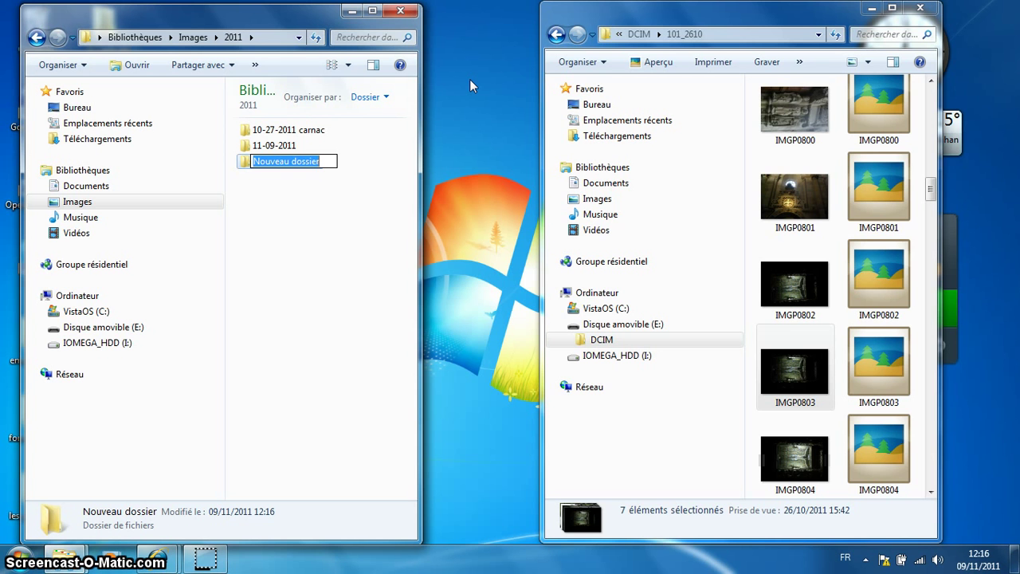
text(11-08-2011)
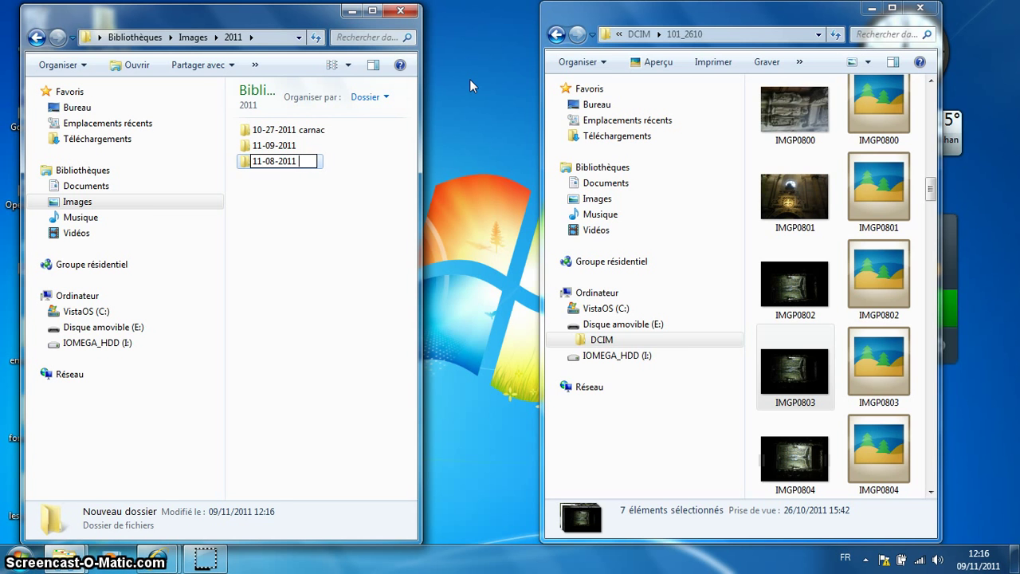
key(Return)
Copy the seven selected photos from the 101_2610 folder into the 11-08-2011 folder.
click(707, 51)
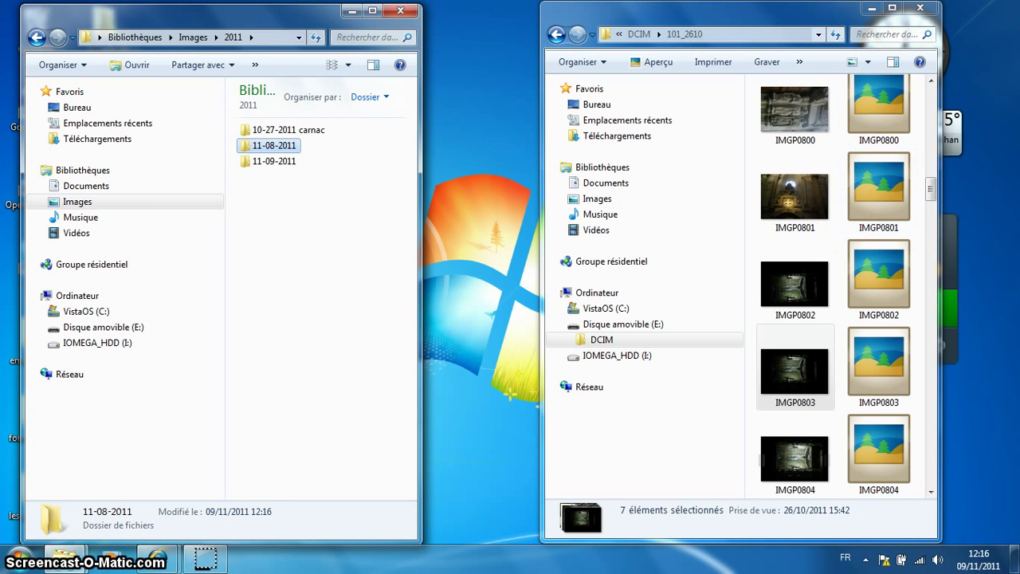
click(685, 15)
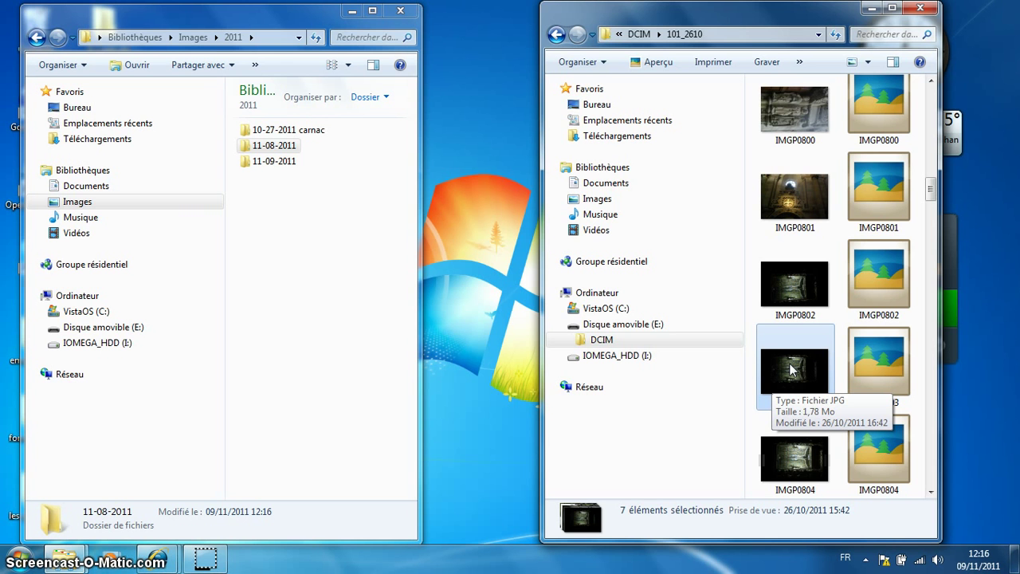
drag(792, 368, 284, 146)
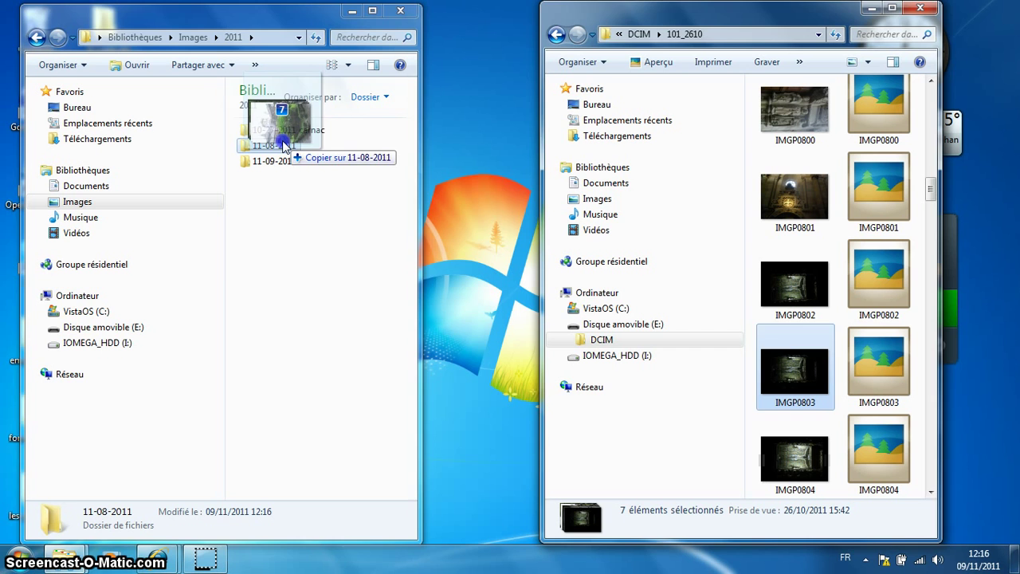
drag(285, 146, 284, 146)
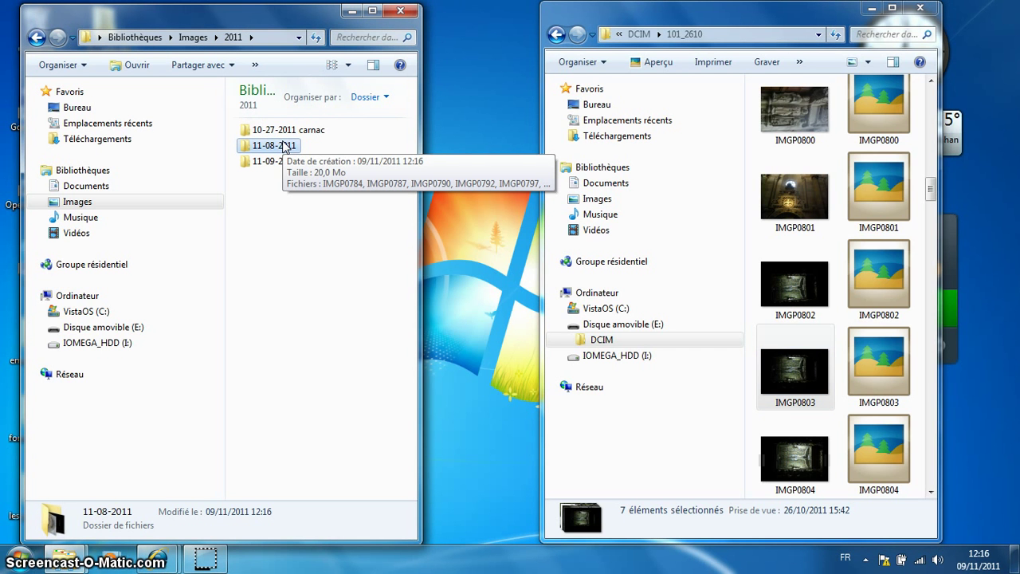